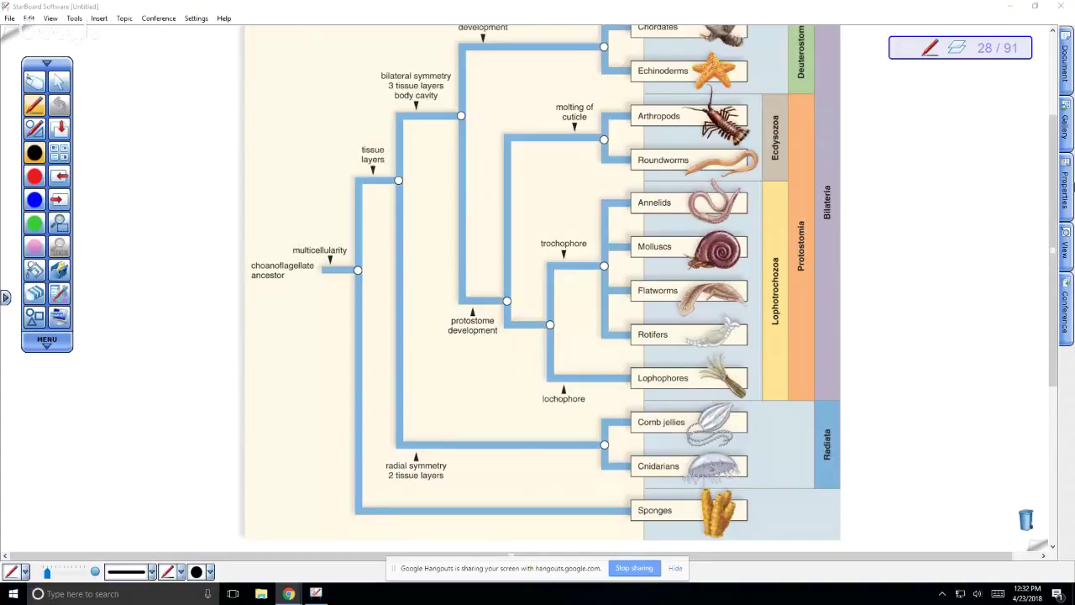
- Scroll page 28 up to show the top of the animal phylogeny tree and its common-ancestor key
drag(1052, 189, 1052, 143)
- Scroll the phylogeny page down and back up, staying on page 28
scroll(1013, 235, down, 1)
scroll(1012, 234, up, 1)
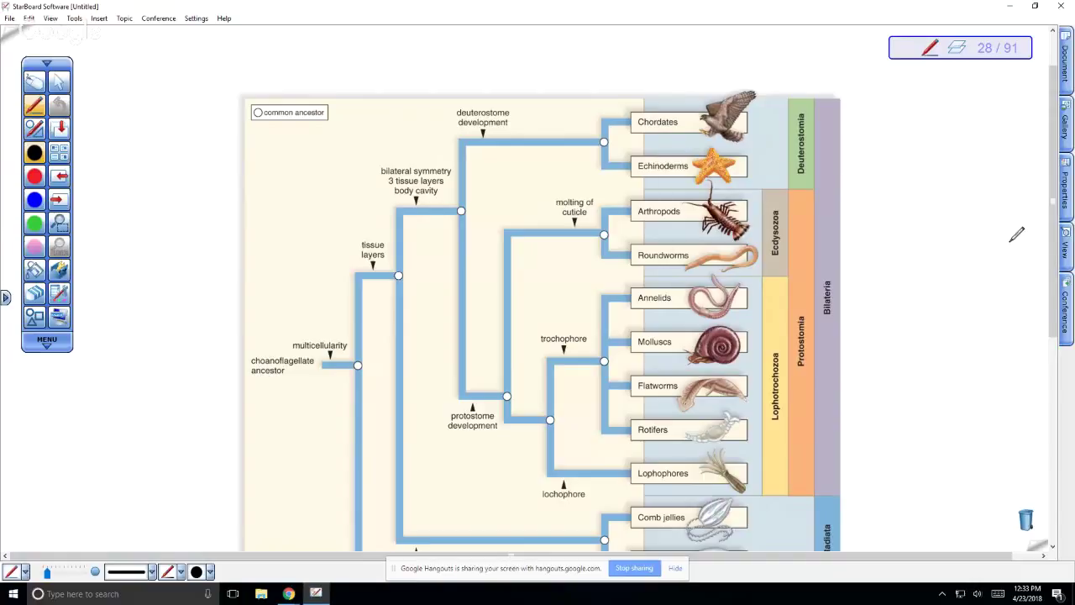
- Go to page 29 and sketch an egg cell labelled 'Egg' below the title
key(Page_Down)
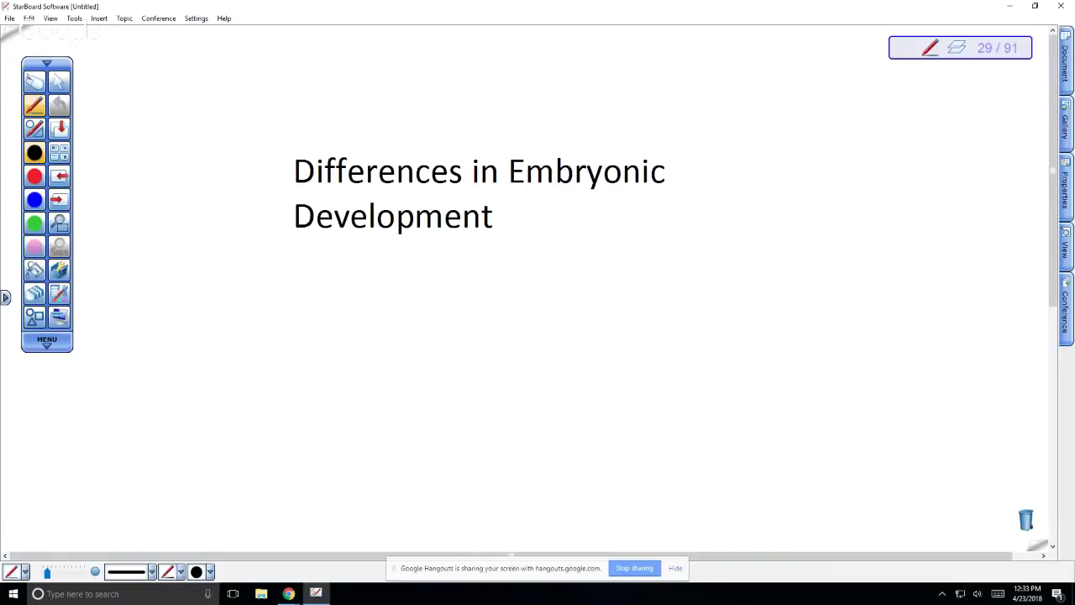
mouse_move(228, 292)
mouse_down()
mouse_move(220, 315)
mouse_move(223, 291)
mouse_move(237, 339)
mouse_move(242, 330)
mouse_move(188, 359)
mouse_up()
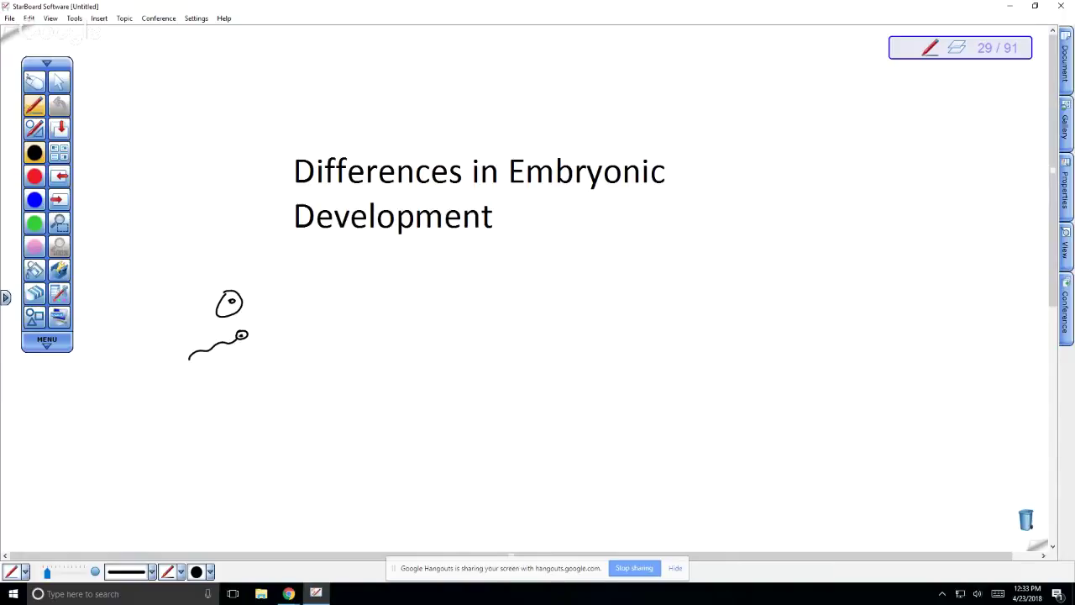
mouse_move(187, 272)
mouse_down()
mouse_move(188, 284)
mouse_move(212, 282)
mouse_up()
- Draw the labelled sperm, a joining arrow, and a nucleated circle labelled 'Zygote'
mouse_move(237, 363)
mouse_down()
mouse_move(233, 373)
mouse_move(283, 361)
mouse_up()
drag(262, 281, 304, 314)
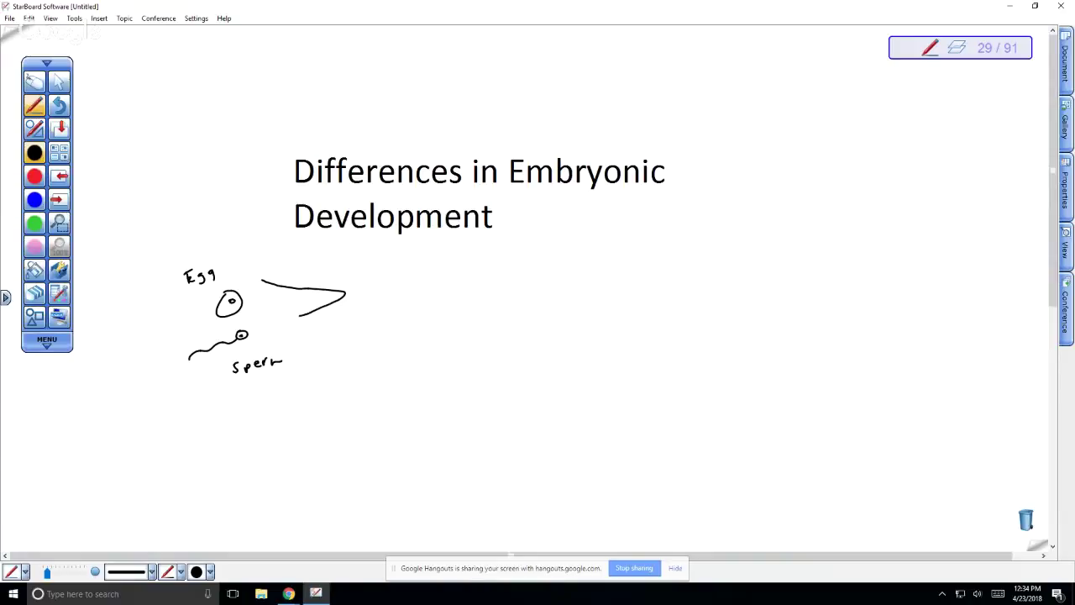
mouse_move(416, 266)
mouse_down()
mouse_move(398, 304)
mouse_move(447, 287)
mouse_move(420, 267)
mouse_move(429, 286)
mouse_up()
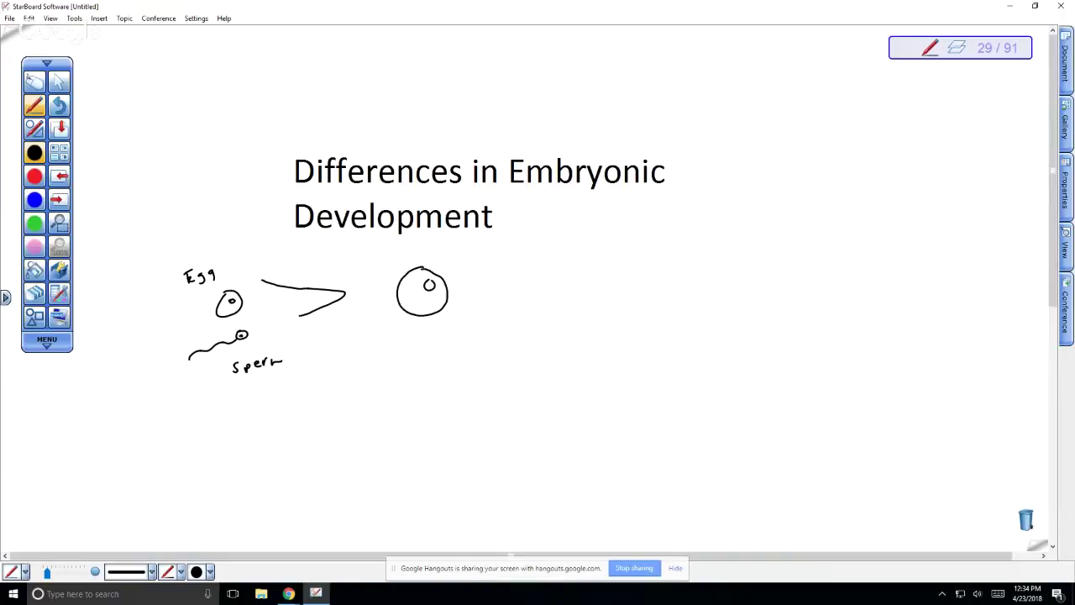
mouse_move(406, 339)
mouse_down()
mouse_move(416, 352)
mouse_move(435, 346)
mouse_move(440, 359)
mouse_move(455, 339)
mouse_move(474, 351)
mouse_up()
- Draw an arrow to the four-cell stage and label it 'Solid ball of cells'
drag(482, 297, 526, 300)
mouse_move(581, 266)
mouse_down()
mouse_move(570, 277)
mouse_move(591, 269)
mouse_move(596, 286)
mouse_move(608, 269)
mouse_move(587, 291)
mouse_move(598, 302)
mouse_move(612, 291)
mouse_move(557, 277)
mouse_move(567, 317)
mouse_move(630, 318)
mouse_move(632, 271)
mouse_move(606, 256)
mouse_up()
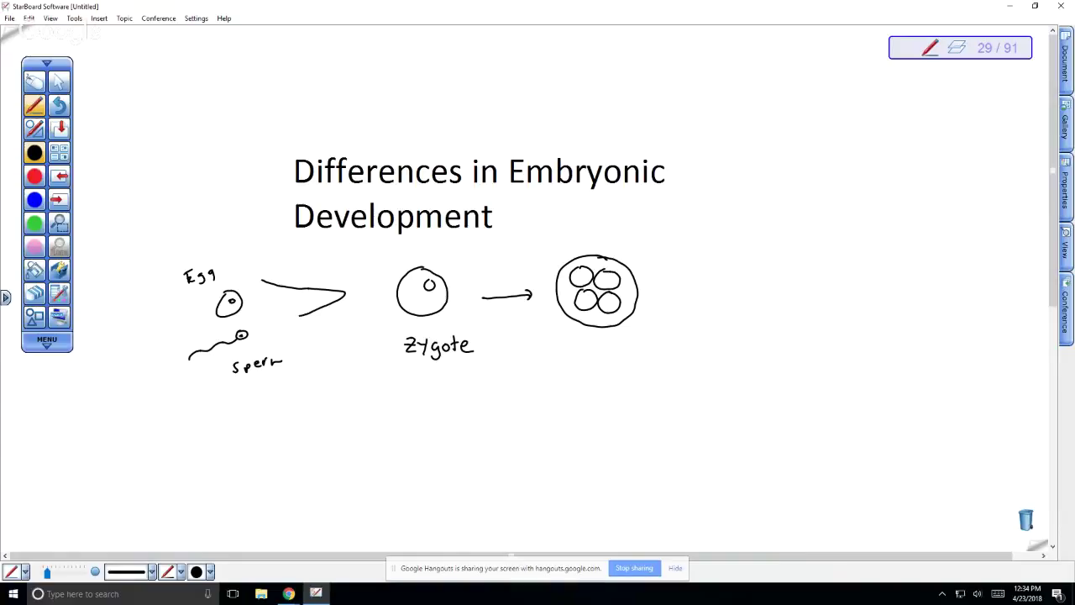
mouse_move(588, 352)
mouse_down()
mouse_move(578, 368)
mouse_move(596, 361)
mouse_up()
drag(604, 352, 610, 368)
drag(622, 361, 601, 392)
drag(607, 385, 623, 389)
mouse_move(628, 374)
mouse_down()
mouse_move(631, 391)
mouse_move(652, 398)
mouse_up()
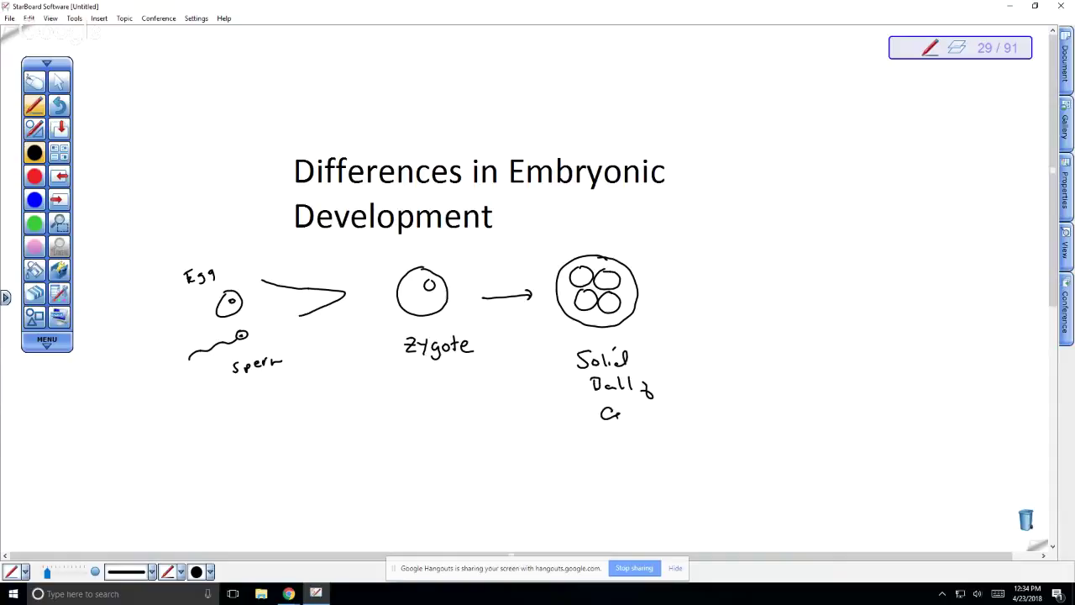
drag(624, 413, 642, 418)
- Add 'morula' to the label and draw an arrow to a hollow ring of small cells
drag(583, 455, 675, 451)
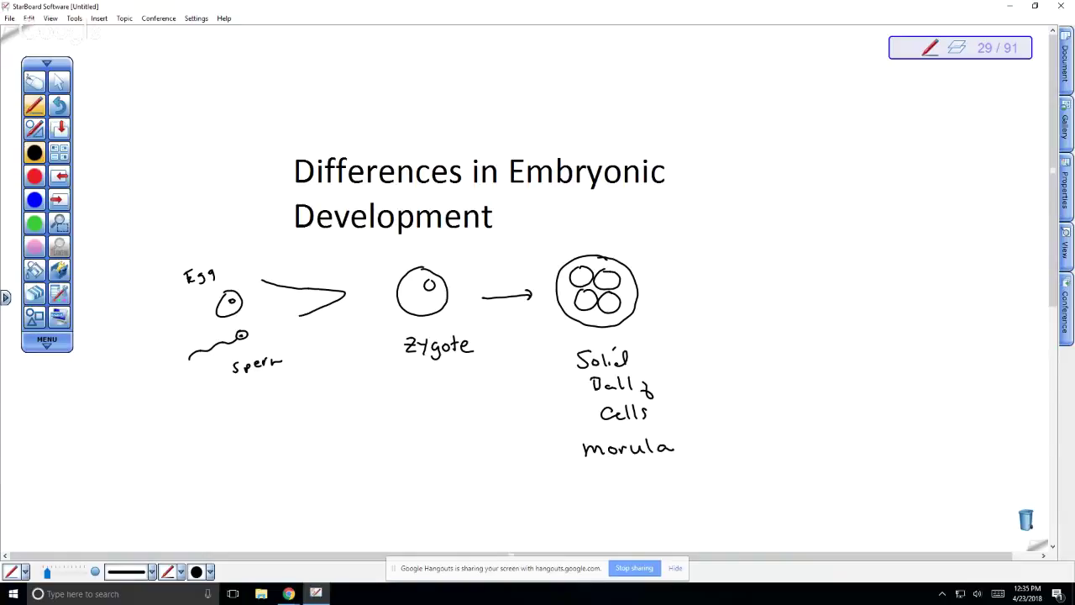
mouse_move(671, 289)
mouse_down()
mouse_move(794, 264)
mouse_move(801, 291)
mouse_move(807, 284)
mouse_move(796, 318)
mouse_move(775, 327)
mouse_move(755, 312)
mouse_up()
mouse_move(747, 300)
mouse_down()
mouse_move(753, 255)
mouse_move(731, 317)
mouse_move(824, 318)
mouse_move(813, 254)
mouse_move(786, 248)
mouse_up()
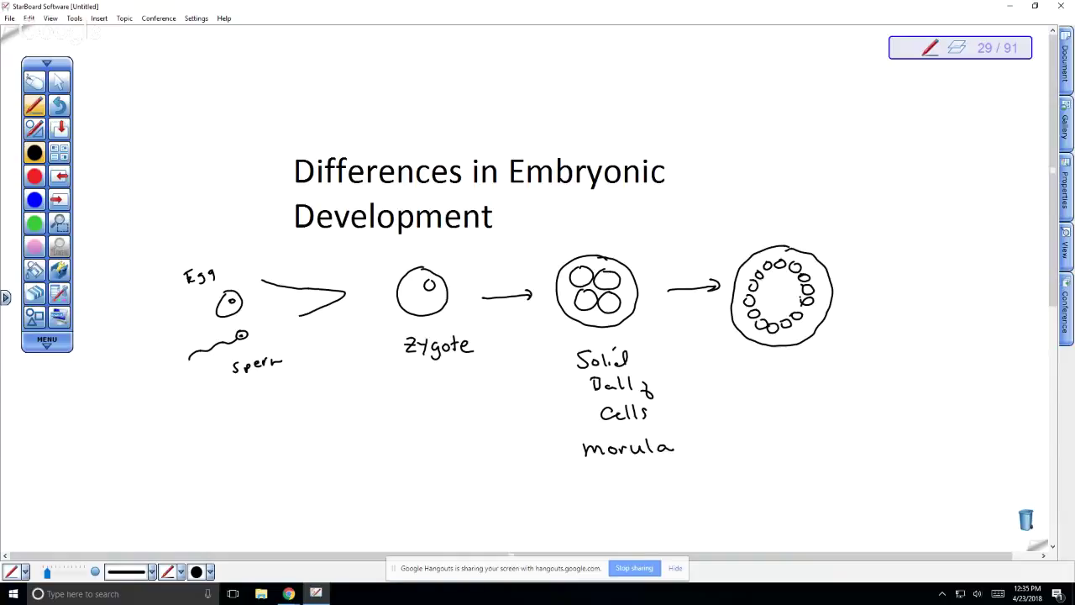
- Handwrite 'Hollow sphere of cells' on two lines beneath the ring of cells
mouse_move(754, 356)
mouse_down()
mouse_move(754, 371)
mouse_move(768, 372)
mouse_up()
drag(754, 364, 797, 375)
drag(807, 364, 845, 369)
drag(857, 375, 866, 364)
drag(868, 353, 879, 364)
drag(881, 364, 897, 358)
drag(902, 363, 911, 365)
drag(790, 390, 794, 403)
drag(814, 393, 815, 405)
drag(820, 400, 833, 404)
drag(841, 386, 850, 403)
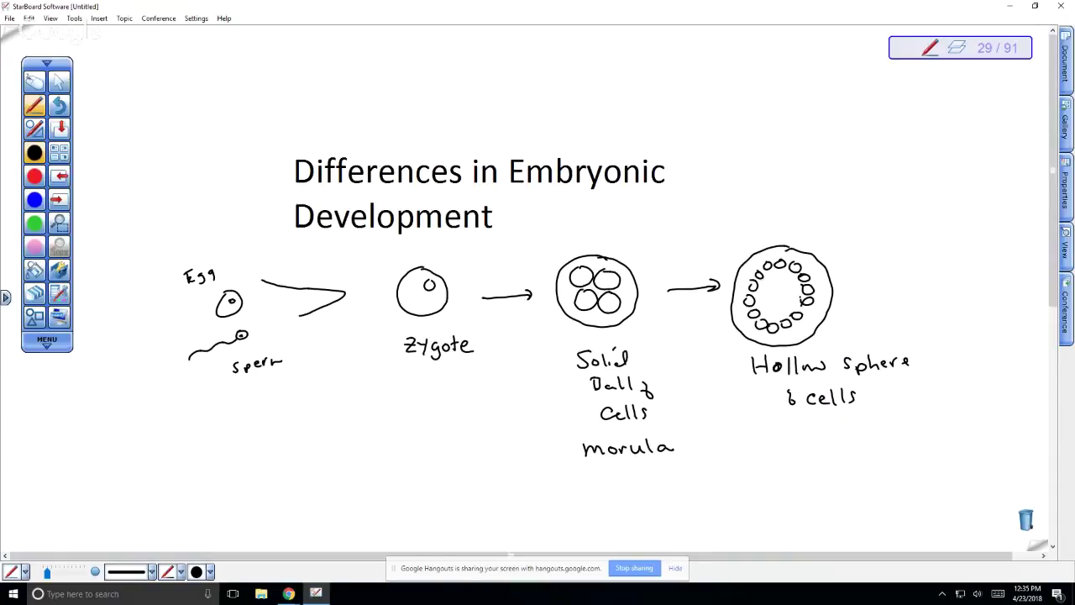
- Draw a down arrow from the hollow sphere and begin a new ring of cells below it
scroll(537, 294, down, 3)
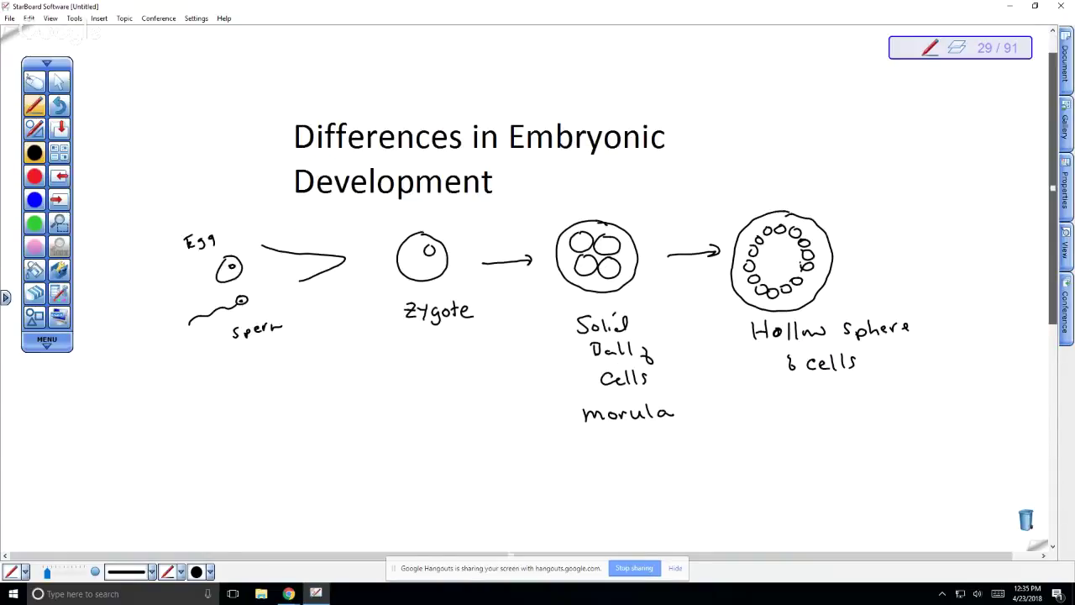
drag(817, 332, 819, 388)
drag(808, 376, 819, 395)
drag(819, 395, 831, 377)
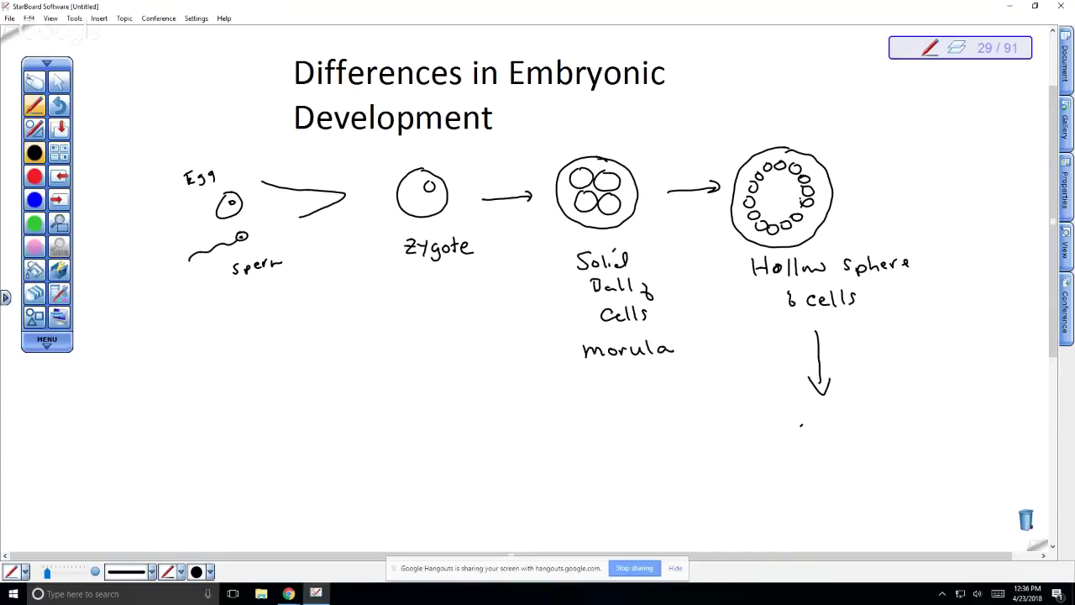
mouse_move(801, 425)
mouse_down()
mouse_move(825, 424)
mouse_move(835, 448)
mouse_up()
- Write 'Blastula' beside the hollow sphere
mouse_move(882, 302)
mouse_down()
mouse_move(881, 317)
mouse_move(913, 318)
mouse_up()
mouse_move(926, 303)
mouse_down()
mouse_move(927, 319)
mouse_move(949, 316)
mouse_up()
drag(956, 309, 972, 318)
- Close the lower ring of cells and fringe it with short hairs
drag(836, 459, 804, 471)
drag(796, 465, 793, 456)
drag(794, 445, 823, 421)
drag(829, 414, 828, 421)
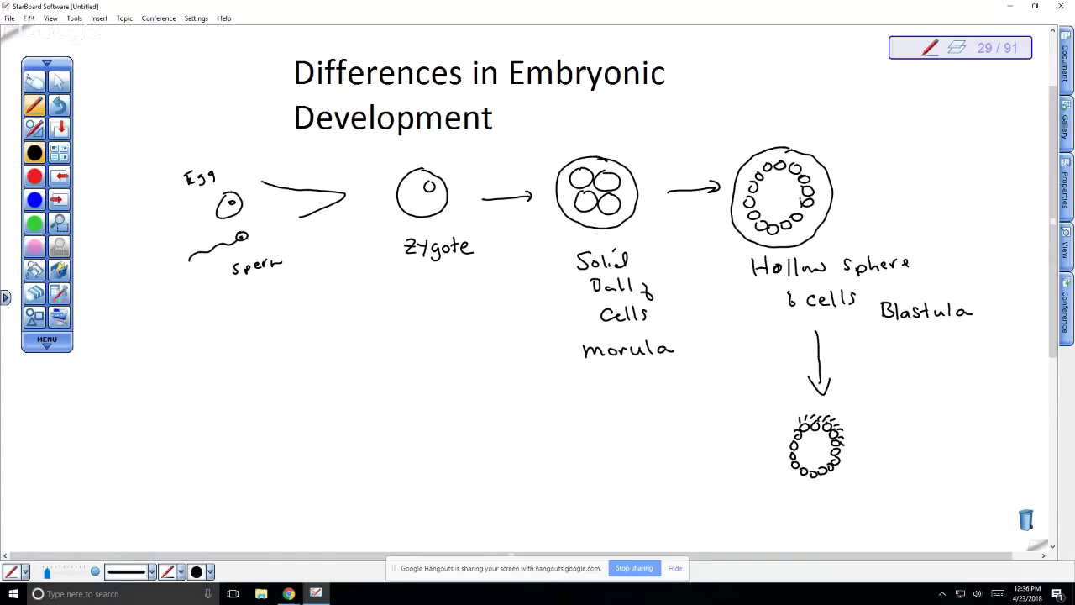
drag(841, 462, 836, 467)
drag(839, 467, 800, 482)
drag(811, 476, 808, 483)
- Sketch the cup-shaped embryo with an upward infolding arrow and dashed inner layer
scroll(538, 294, down, 3)
mouse_move(708, 364)
mouse_down()
mouse_move(744, 362)
mouse_move(710, 371)
mouse_up()
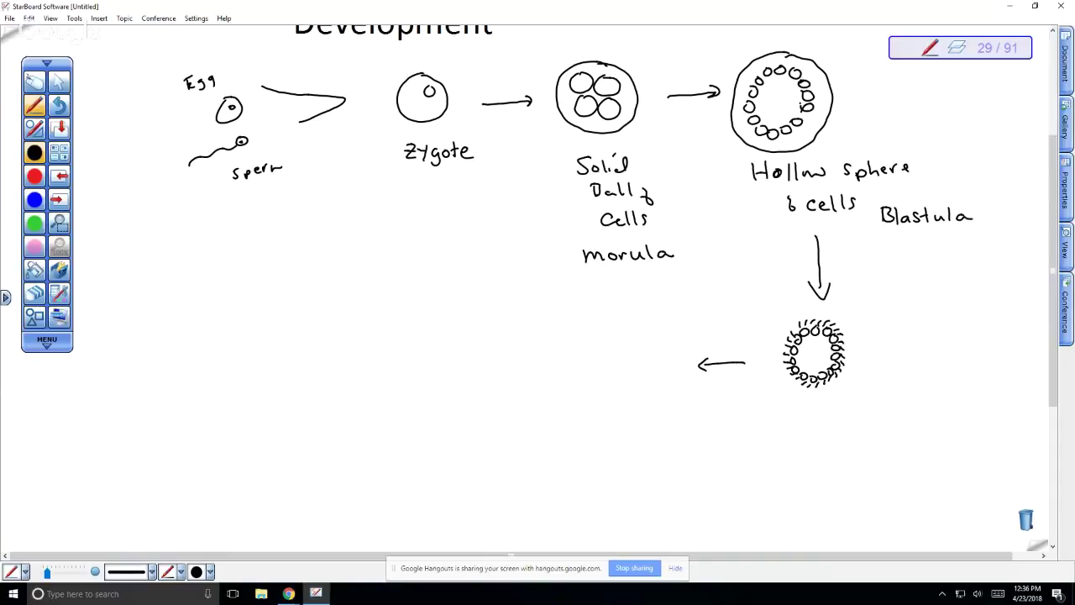
mouse_move(571, 338)
mouse_down()
mouse_move(615, 335)
mouse_move(622, 376)
mouse_up()
mouse_move(618, 383)
mouse_down()
mouse_move(603, 385)
mouse_move(598, 364)
mouse_move(584, 386)
mouse_up()
drag(581, 388, 569, 389)
drag(564, 378, 564, 362)
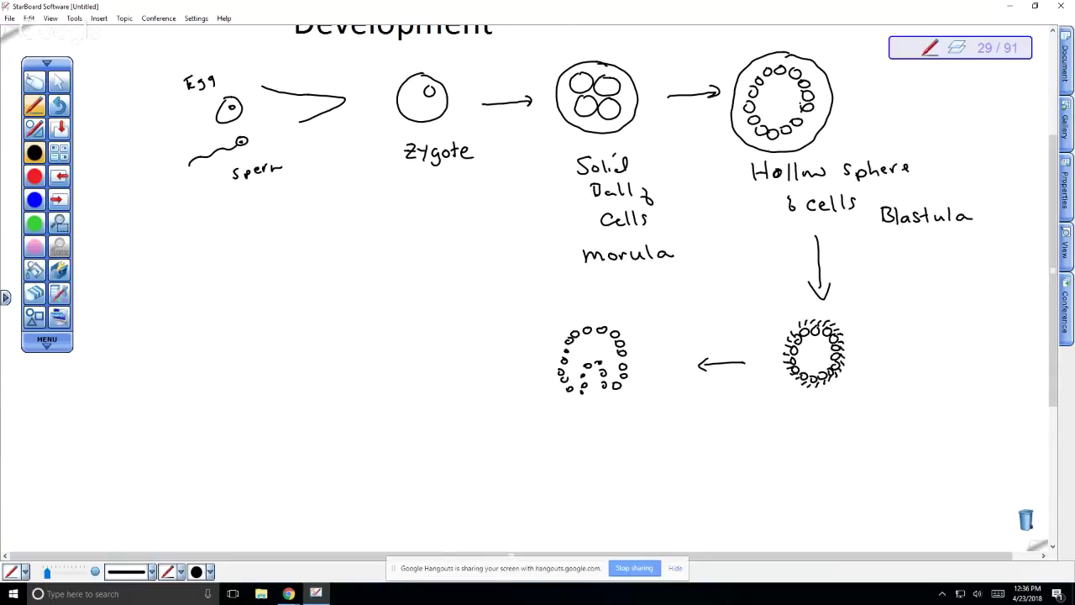
drag(597, 415, 602, 403)
mouse_move(603, 369)
mouse_down()
mouse_move(610, 386)
mouse_move(623, 370)
mouse_move(600, 328)
mouse_move(586, 328)
mouse_move(573, 393)
mouse_move(585, 382)
mouse_up()
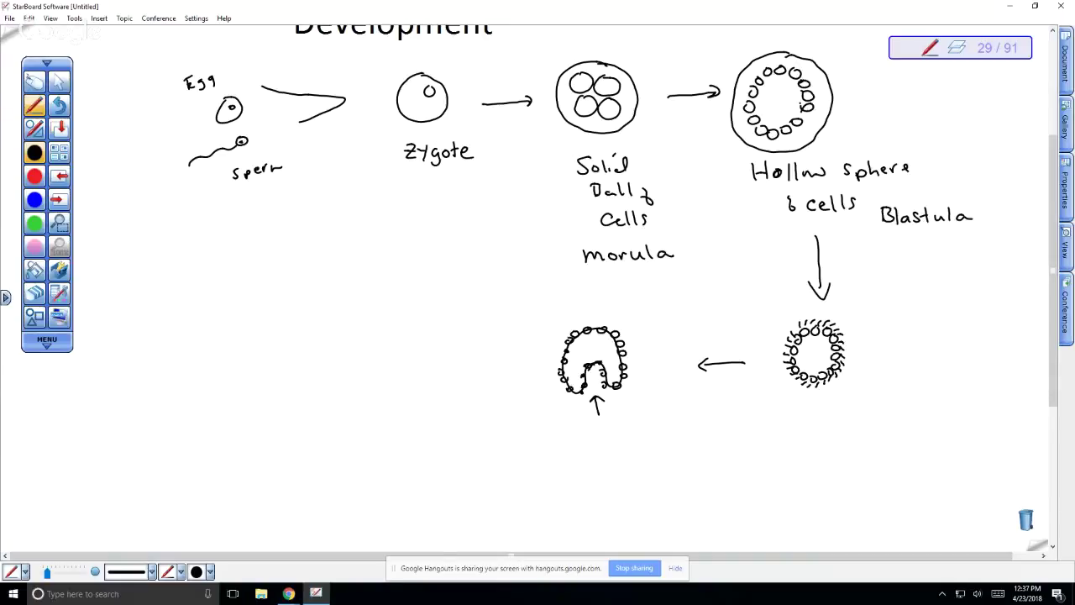
mouse_move(596, 342)
mouse_down()
mouse_move(598, 353)
mouse_move(577, 354)
mouse_move(571, 324)
mouse_move(567, 339)
mouse_up()
- Handwrite 'gastrula' under the arrow
mouse_move(590, 438)
mouse_down()
mouse_move(579, 459)
mouse_move(593, 440)
mouse_move(623, 448)
mouse_up()
drag(618, 439, 643, 437)
drag(644, 440, 664, 446)
mouse_move(677, 437)
mouse_down()
mouse_move(670, 445)
mouse_move(686, 447)
mouse_up()
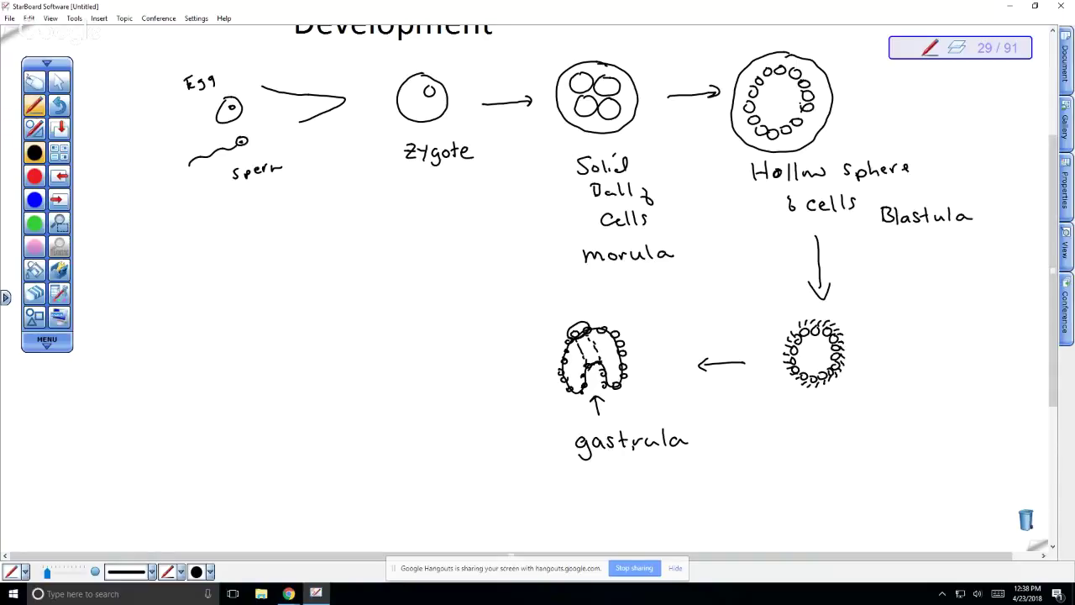
- Handwrite the heading 'Protostomes' and underline it
mouse_move(126, 402)
mouse_down()
mouse_move(127, 420)
mouse_move(151, 401)
mouse_move(174, 410)
mouse_up()
drag(167, 403, 191, 409)
mouse_move(204, 393)
mouse_down()
mouse_move(206, 409)
mouse_move(215, 401)
mouse_up()
drag(213, 401, 260, 404)
drag(271, 393, 263, 406)
drag(146, 419, 248, 416)
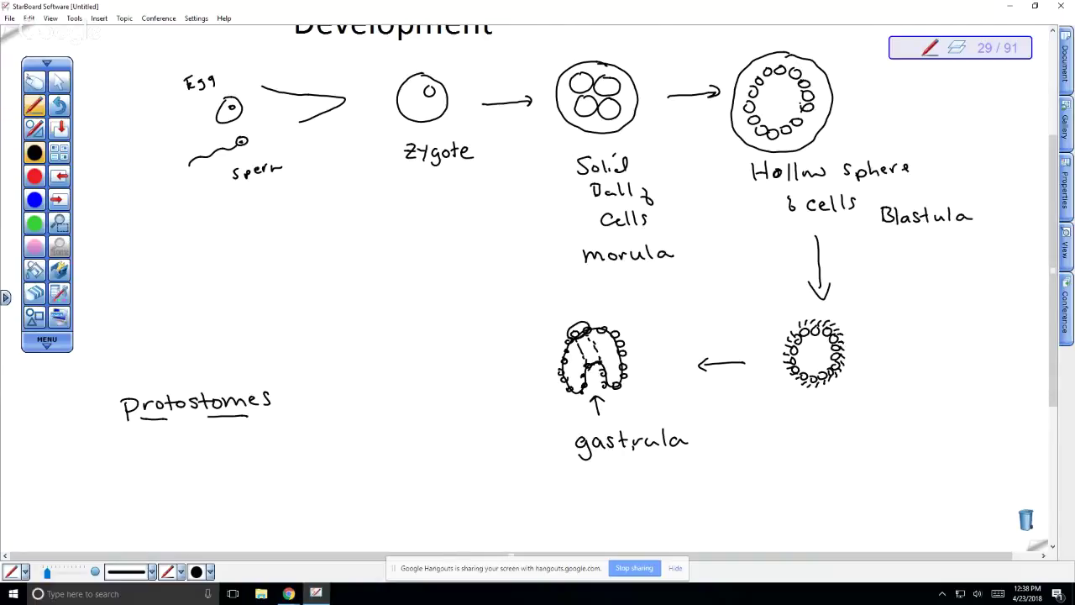
- Write '1st opening becomes mouth' beneath the Protostomes heading
drag(146, 444, 147, 455)
mouse_move(159, 439)
mouse_down()
mouse_move(151, 448)
mouse_move(236, 458)
mouse_up()
mouse_move(239, 459)
mouse_down()
mouse_move(255, 468)
mouse_move(296, 458)
mouse_up()
mouse_move(309, 451)
mouse_down()
mouse_move(305, 460)
mouse_move(314, 452)
mouse_up()
drag(321, 451, 344, 459)
click(340, 453)
mouse_move(353, 448)
mouse_down()
mouse_move(349, 459)
mouse_move(411, 457)
mouse_up()
mouse_move(413, 438)
mouse_down()
mouse_move(414, 454)
mouse_move(420, 445)
mouse_up()
drag(423, 440, 435, 458)
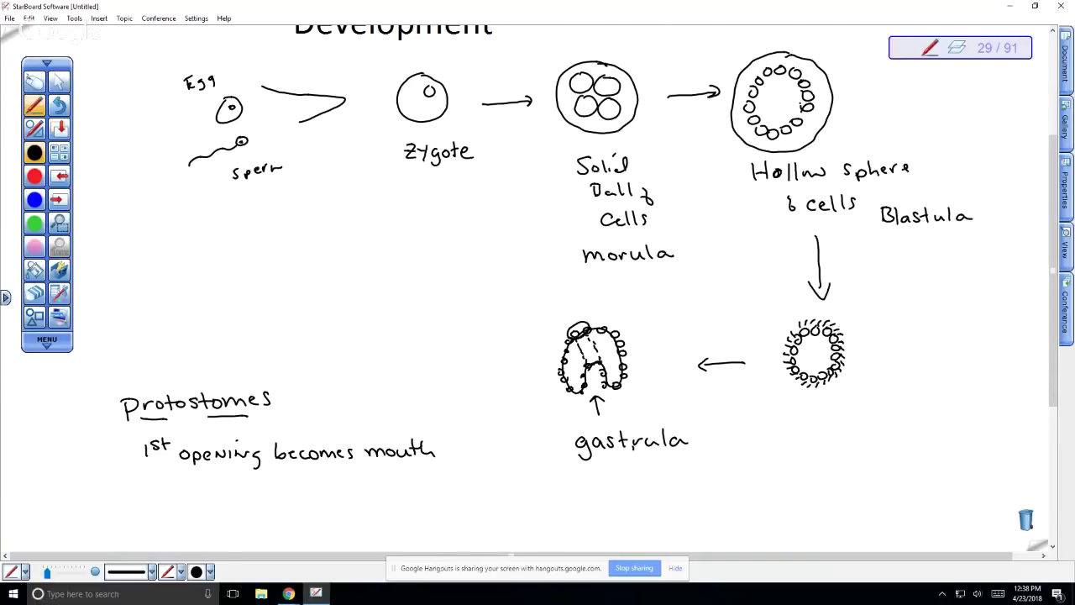
- Scroll down slightly and write 'Annelids, nematodes' under the protostome note
scroll(538, 294, down, 2)
scroll(537, 294, down, 2)
mouse_move(146, 371)
mouse_down()
mouse_move(223, 367)
mouse_move(225, 354)
mouse_up()
mouse_move(237, 357)
mouse_down()
mouse_move(232, 370)
mouse_move(319, 366)
mouse_up()
mouse_move(324, 352)
mouse_down()
mouse_move(323, 367)
mouse_move(332, 360)
mouse_up()
mouse_move(336, 360)
mouse_down()
mouse_move(354, 351)
mouse_move(358, 366)
mouse_up()
mouse_move(367, 355)
mouse_down()
mouse_move(402, 351)
mouse_move(408, 368)
mouse_up()
- Continue the example list with 'Arthropods' and 'mollusks' on the next line
drag(409, 361, 424, 368)
drag(420, 359, 439, 367)
drag(439, 360, 464, 374)
drag(463, 358, 480, 364)
drag(487, 358, 489, 366)
drag(502, 356, 497, 364)
drag(509, 361, 507, 368)
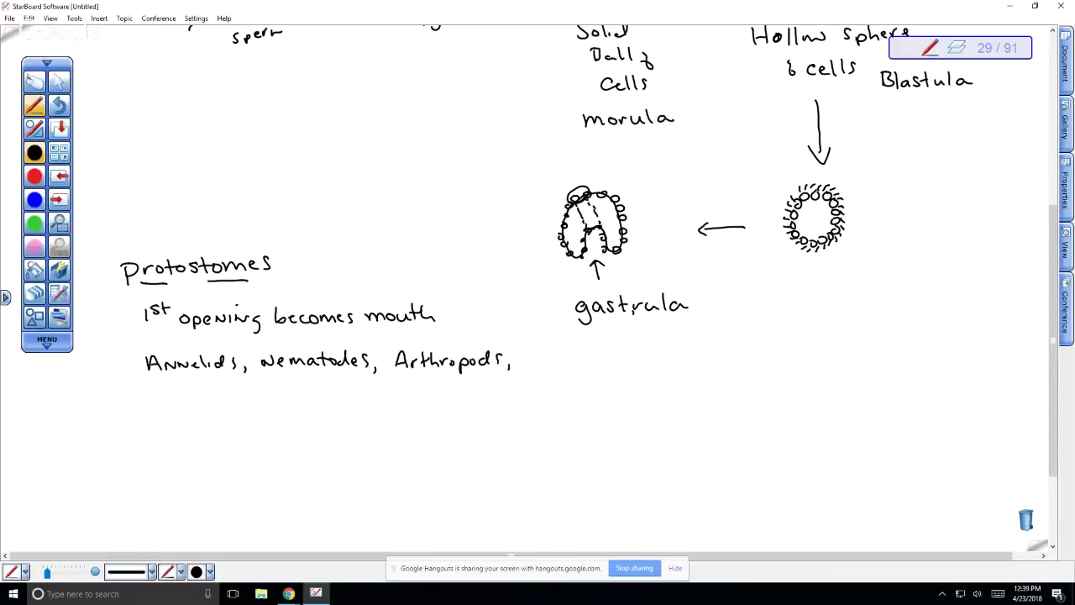
drag(187, 396, 221, 398)
mouse_move(230, 383)
mouse_down()
mouse_move(234, 398)
mouse_move(250, 398)
mouse_up()
drag(257, 388, 254, 398)
drag(261, 381, 267, 398)
drag(274, 388, 268, 398)
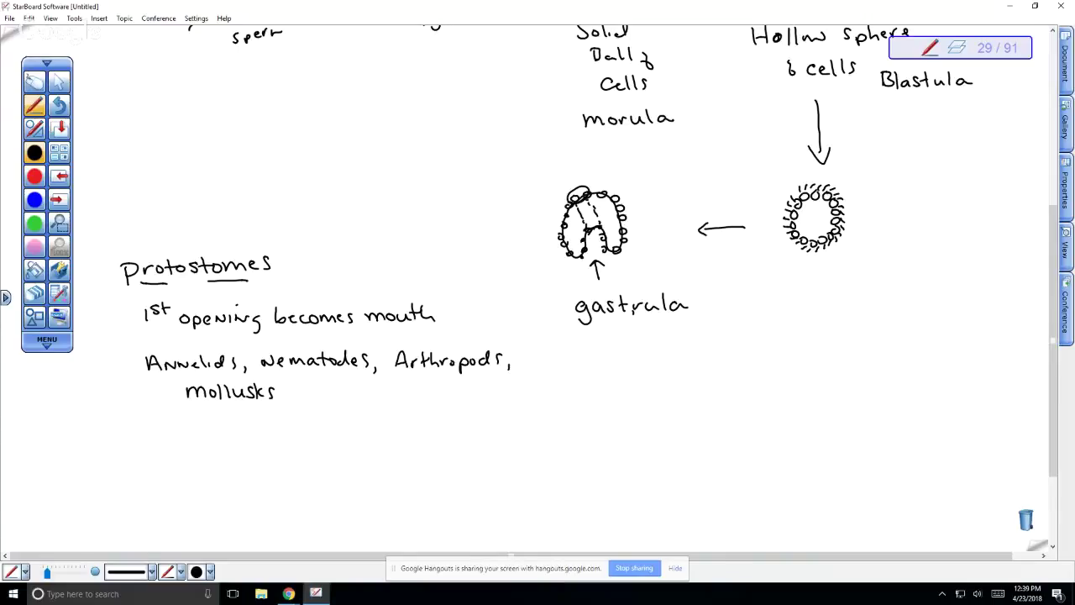
- Handwrite the heading 'Deuterostome' below the mollusks line
mouse_move(123, 437)
mouse_down()
mouse_move(122, 455)
mouse_move(170, 454)
mouse_up()
drag(175, 440, 178, 455)
drag(170, 445, 210, 445)
drag(217, 445, 227, 454)
click(230, 446)
mouse_move(242, 437)
mouse_down()
mouse_move(244, 453)
mouse_move(261, 446)
mouse_up()
drag(267, 453, 362, 444)
- Write '– 1st opening becomes ANUS' after the Deuterostome heading
drag(376, 433, 377, 446)
drag(372, 438, 411, 457)
drag(412, 447, 442, 452)
mouse_move(445, 447)
mouse_down()
mouse_move(469, 464)
mouse_move(496, 450)
mouse_up()
click(445, 443)
drag(498, 448, 511, 452)
drag(521, 444, 554, 450)
mouse_move(568, 450)
mouse_down()
mouse_move(575, 435)
mouse_move(581, 450)
mouse_up()
mouse_move(571, 445)
mouse_down()
mouse_move(601, 437)
mouse_move(616, 448)
mouse_up()
click(628, 449)
- Write 'Second becomes mouth' on the line below
mouse_move(403, 474)
mouse_down()
mouse_move(394, 488)
mouse_move(415, 487)
mouse_up()
drag(426, 480, 431, 481)
drag(440, 487, 507, 486)
drag(514, 479, 551, 485)
mouse_move(560, 476)
mouse_down()
mouse_move(555, 485)
mouse_move(596, 484)
mouse_up()
drag(603, 477, 627, 486)
drag(623, 476, 631, 475)
drag(635, 469, 640, 486)
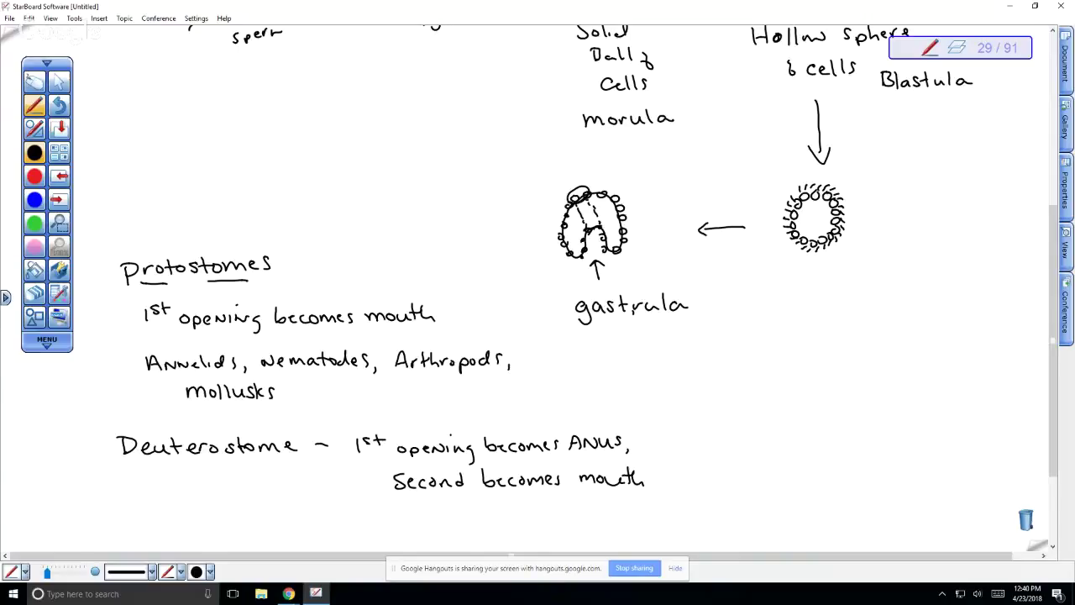
- Handwrite 'Chordata, Echinoderms' under the Deuterostome line on page 29
scroll(588, 260, down, 3)
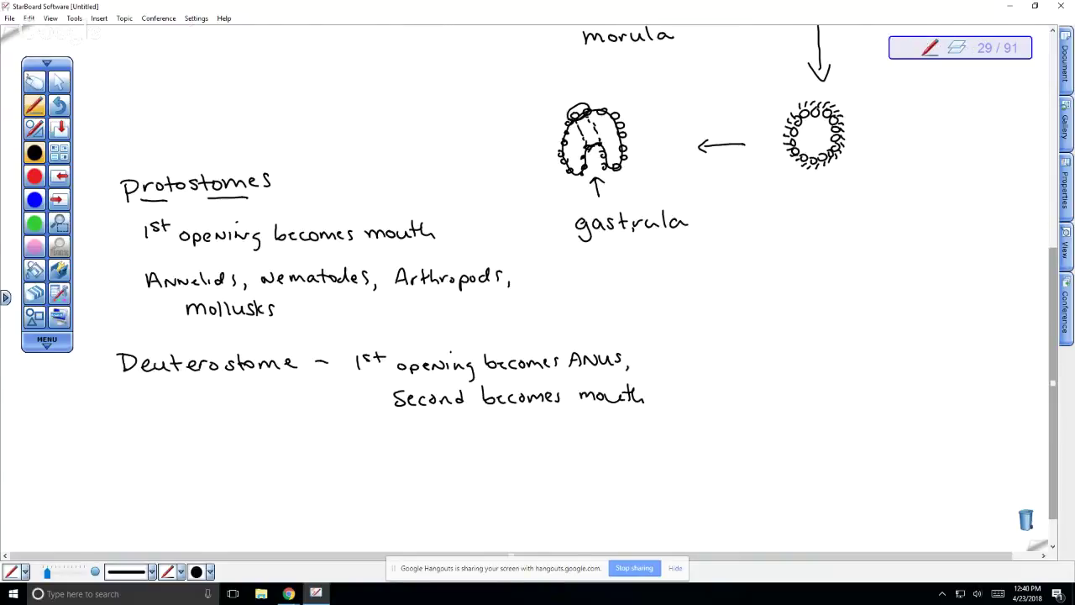
mouse_move(316, 435)
mouse_down()
mouse_move(314, 451)
mouse_move(378, 450)
mouse_up()
drag(384, 436, 386, 450)
mouse_move(379, 440)
mouse_down()
mouse_move(422, 455)
mouse_move(449, 449)
mouse_up()
drag(450, 434, 461, 432)
drag(450, 441, 471, 449)
mouse_move(475, 432)
mouse_down()
mouse_move(484, 449)
mouse_move(505, 447)
mouse_up()
drag(509, 440, 531, 448)
drag(543, 442, 579, 448)
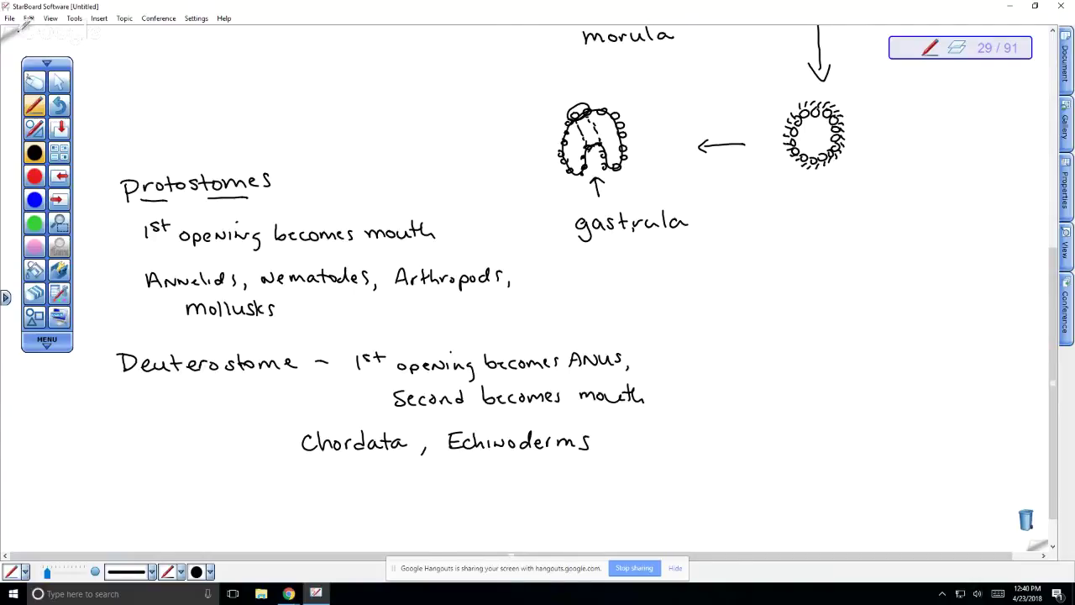
- Back on page 28, mark the deuterostome and protostome development branches of the phylogenetic tree
click(58, 175)
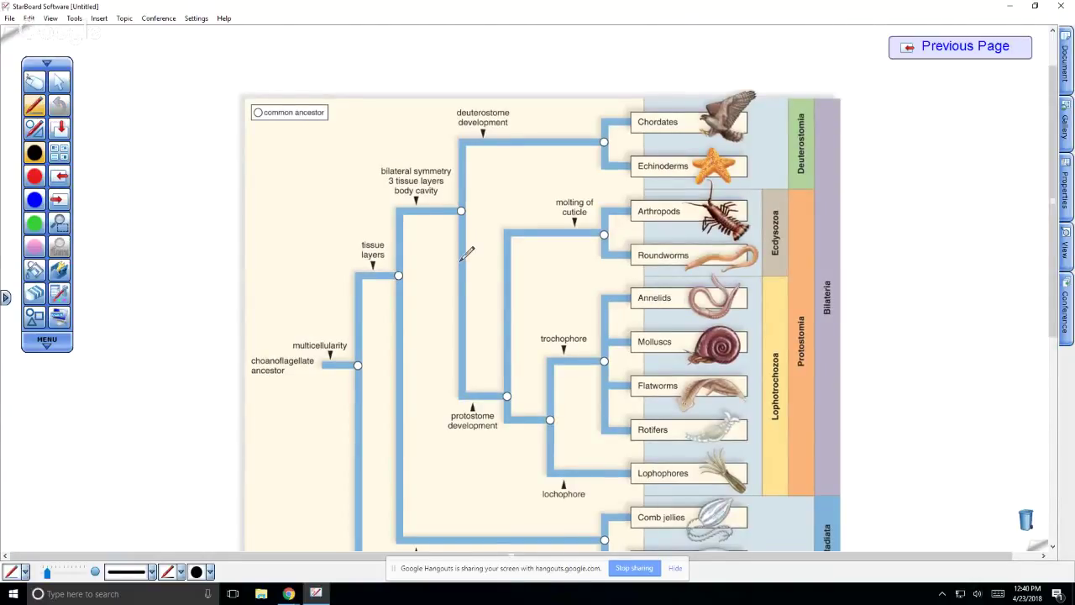
drag(483, 133, 483, 149)
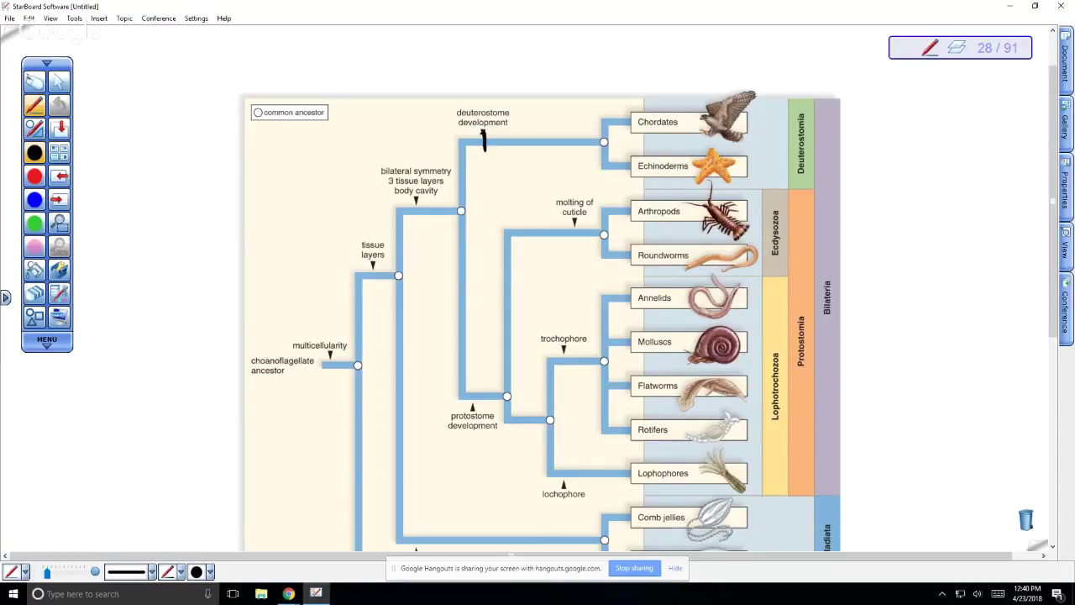
mouse_move(471, 386)
mouse_down()
mouse_move(477, 416)
mouse_move(474, 388)
mouse_up()
scroll(794, 532, down, 2)
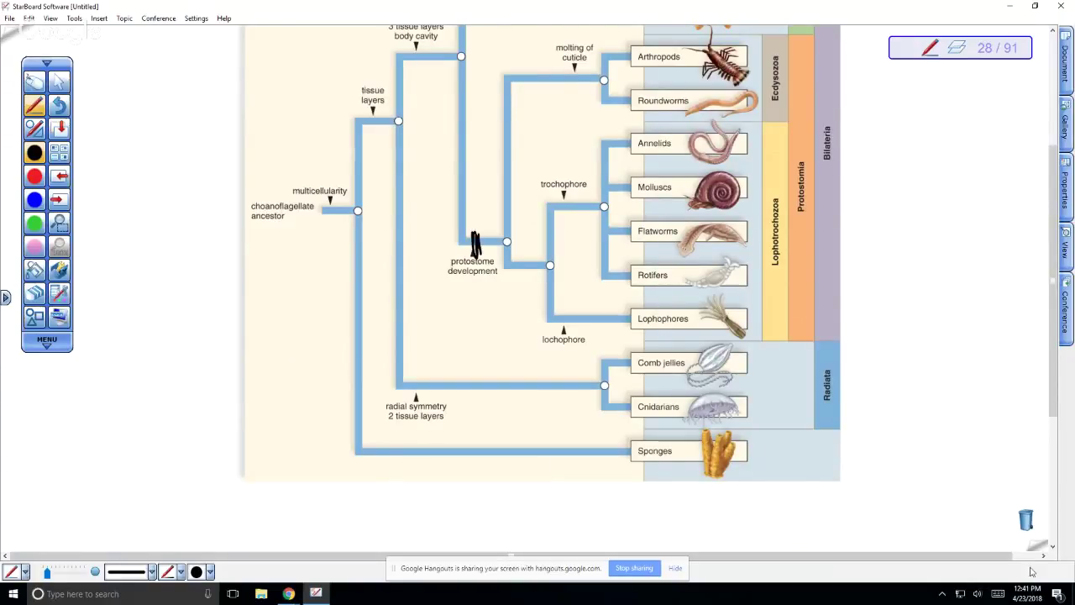
- Advance to page 30 and handwrite '(outgroup)' above Echinodermata
key(Page_Down)
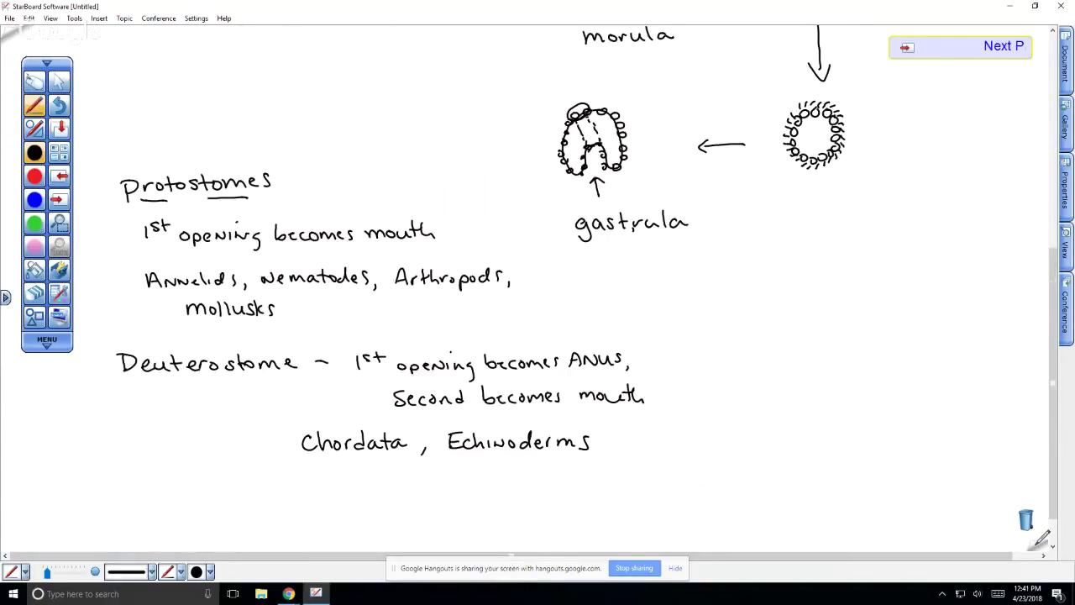
key(Page_Down)
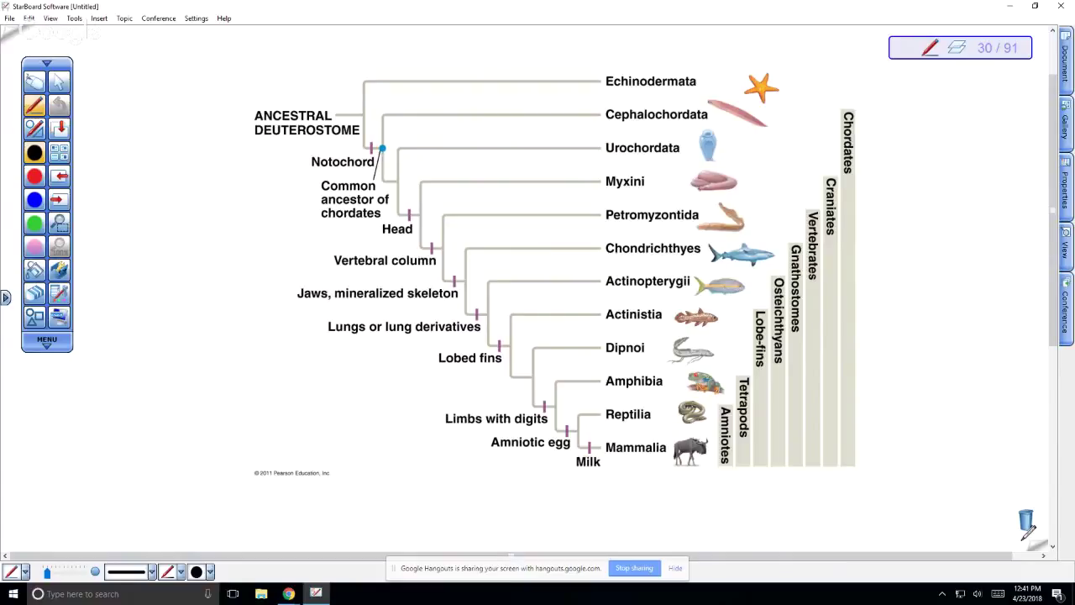
mouse_move(610, 56)
mouse_down()
mouse_move(605, 69)
mouse_move(640, 69)
mouse_up()
mouse_move(653, 59)
mouse_down()
mouse_move(649, 77)
mouse_move(665, 58)
mouse_up()
drag(667, 57, 702, 70)
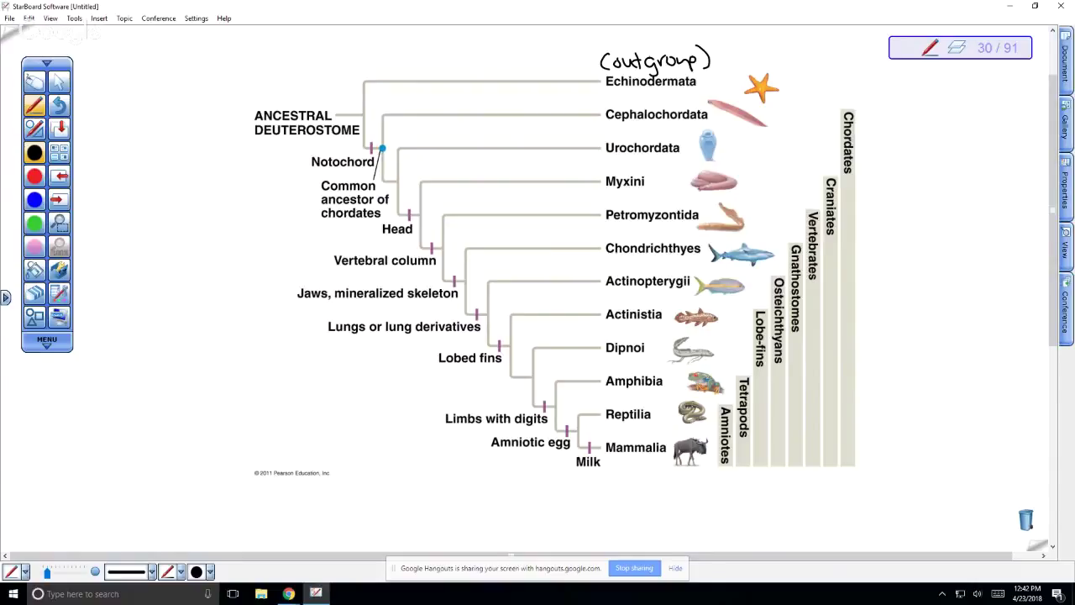
- Underline Notochord and write 'invertebrates' beside Cephalochordata
drag(311, 173, 371, 171)
mouse_move(770, 114)
mouse_down()
mouse_move(774, 136)
mouse_move(781, 124)
mouse_up()
drag(787, 123, 808, 103)
drag(811, 109, 901, 94)
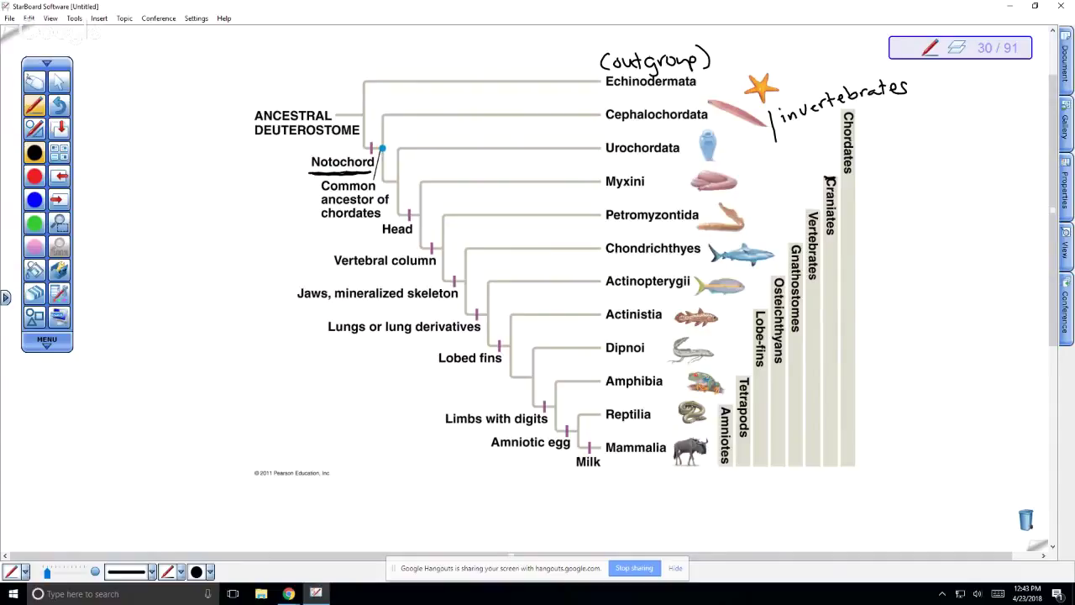
- Draw a line out from the Craniates bar and label it 'Skull'
drag(838, 386, 838, 421)
drag(828, 178, 833, 458)
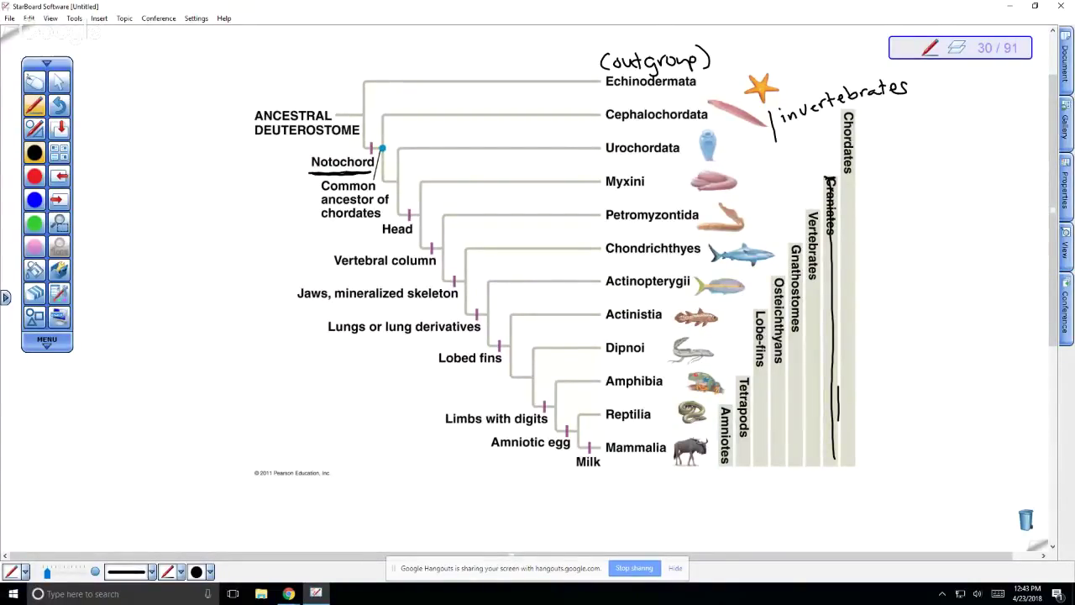
drag(833, 200, 891, 201)
drag(897, 191, 908, 200)
mouse_move(913, 183)
mouse_down()
mouse_move(914, 201)
mouse_move(923, 201)
mouse_up()
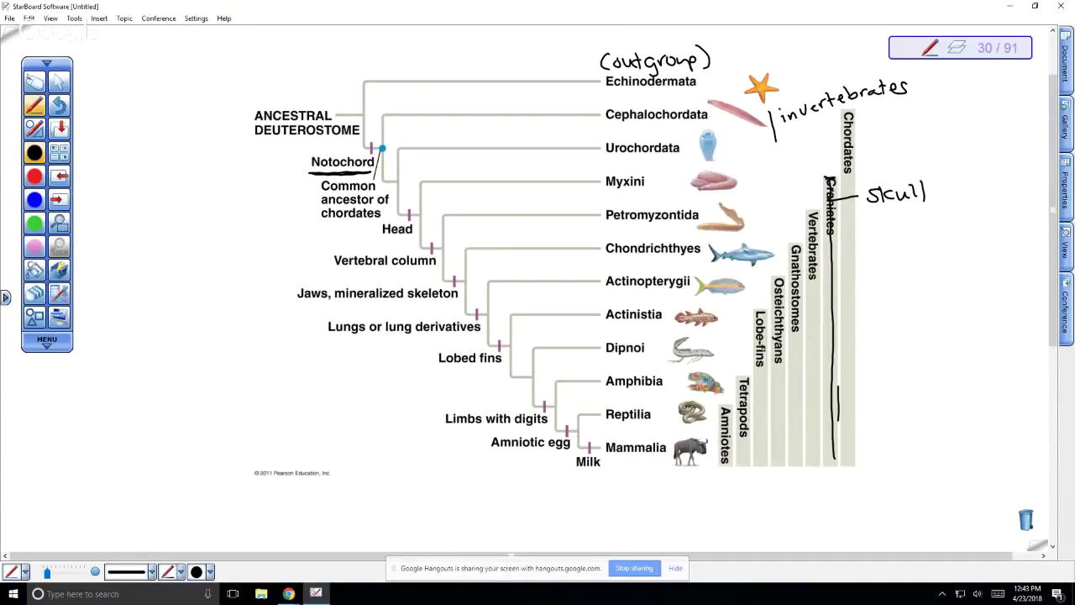
- Write 'Hagfish' beside Myxini and 'Lamprey' beside Petromyzontida
drag(741, 164, 740, 177)
mouse_move(747, 161)
mouse_down()
mouse_move(764, 183)
mouse_move(782, 168)
mouse_move(789, 176)
mouse_up()
drag(799, 166, 801, 176)
drag(802, 170, 812, 175)
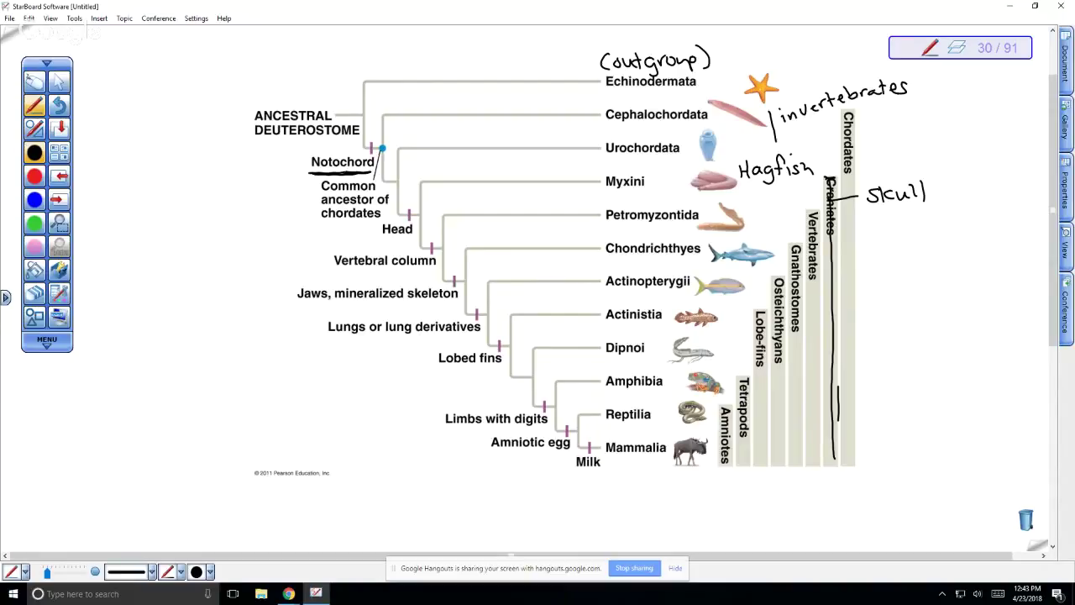
mouse_move(742, 200)
mouse_down()
mouse_move(753, 211)
mouse_move(797, 193)
mouse_move(814, 211)
mouse_up()
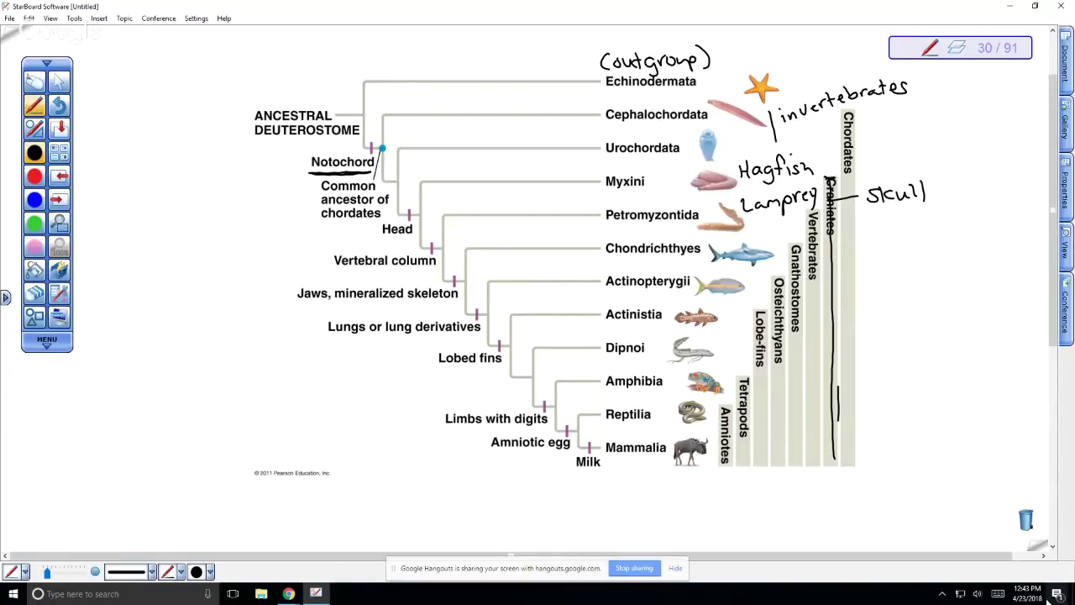
- Go to page 31, Jawless Fish, and write 'Lamprey' under the title
key(Page_Down)
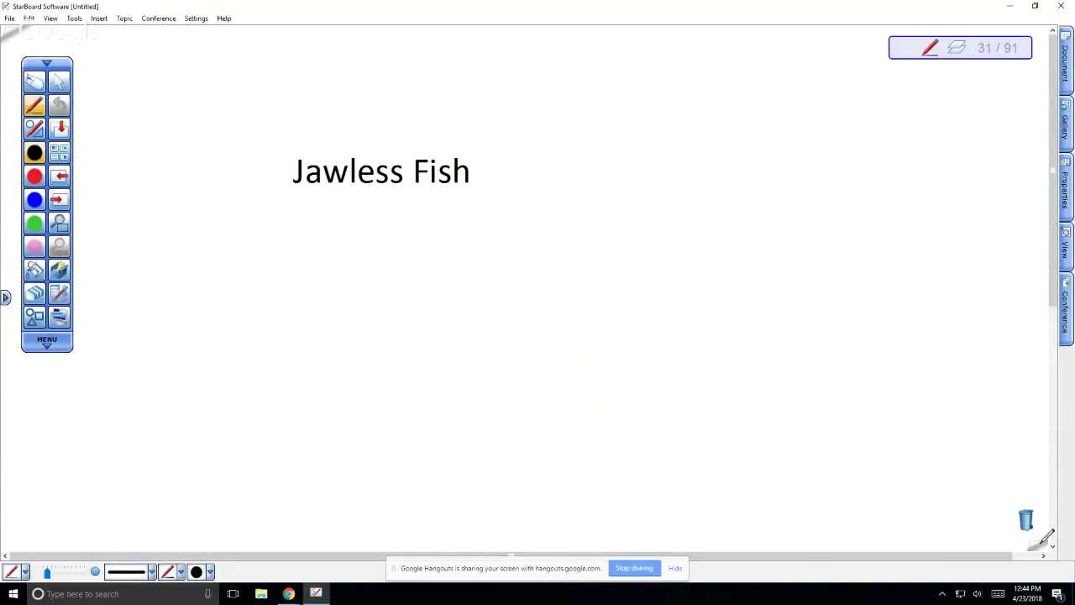
drag(307, 211, 322, 232)
mouse_move(334, 223)
mouse_down()
mouse_move(367, 233)
mouse_move(388, 225)
mouse_up()
drag(392, 229, 411, 225)
drag(410, 219, 414, 242)
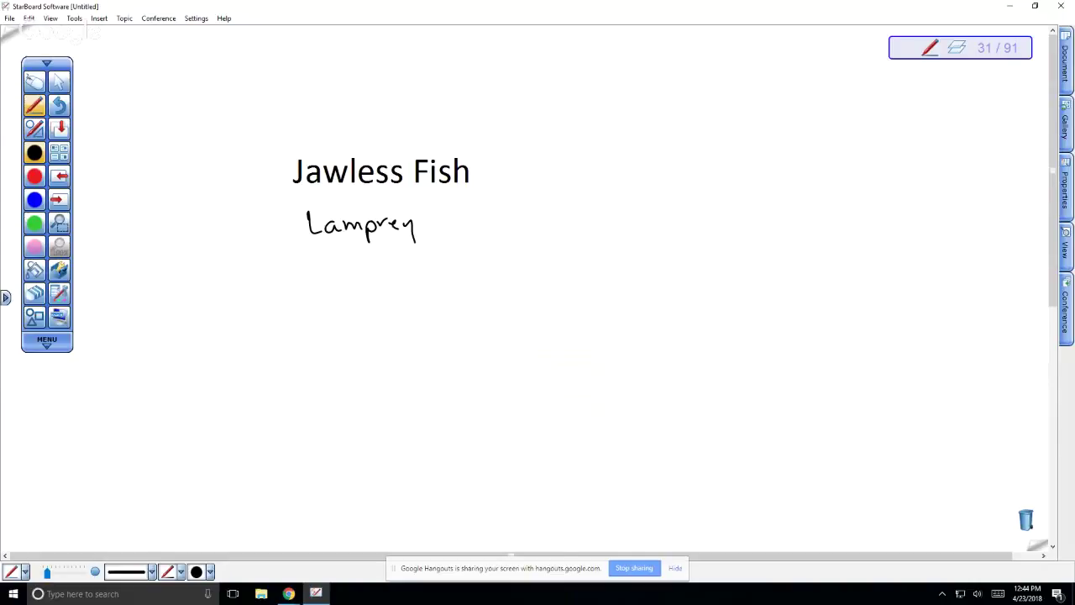
- Write 'Pacific Lamprey – Anadromous' below Lamprey
mouse_move(366, 267)
mouse_down()
mouse_move(367, 277)
mouse_move(409, 282)
mouse_up()
drag(421, 263, 416, 283)
drag(412, 274, 433, 281)
mouse_move(443, 274)
mouse_down()
mouse_move(437, 280)
mouse_move(496, 276)
mouse_move(499, 286)
mouse_up()
drag(501, 268, 515, 272)
mouse_move(517, 267)
mouse_down()
mouse_move(538, 284)
mouse_move(560, 269)
mouse_up()
mouse_move(586, 256)
mouse_down()
mouse_move(579, 274)
mouse_move(621, 272)
mouse_up()
drag(634, 264, 635, 274)
drag(644, 274, 682, 263)
drag(687, 264, 701, 270)
drag(712, 257, 706, 271)
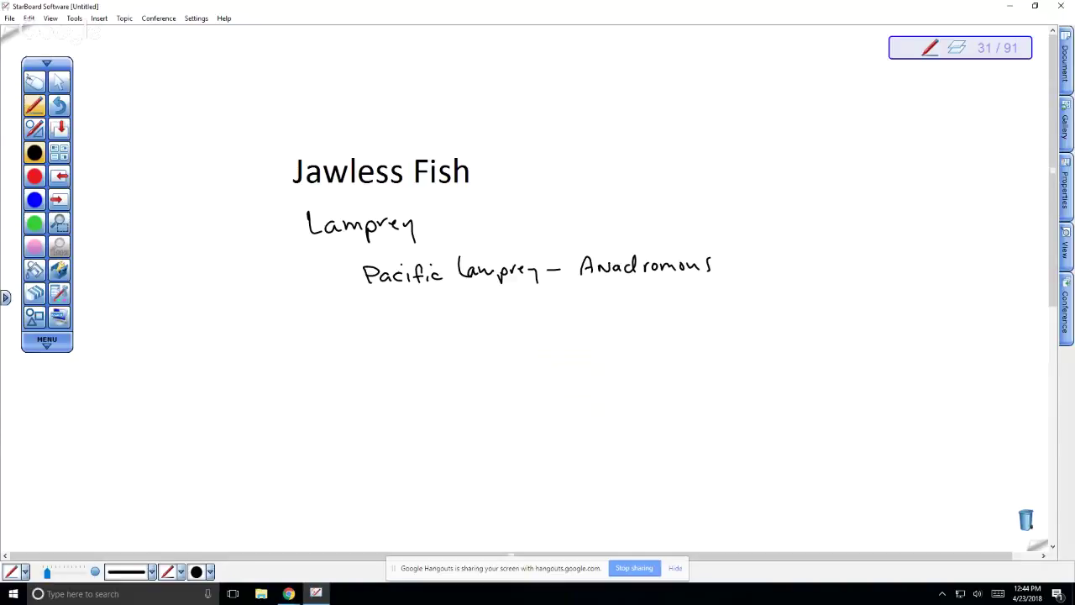
- Add 'larvae in freshwater' and 'Filter Feeders' on the lines below
drag(388, 319, 389, 338)
drag(404, 328, 407, 337)
mouse_move(412, 337)
mouse_down()
mouse_move(431, 326)
mouse_move(455, 335)
mouse_up()
drag(469, 328, 494, 336)
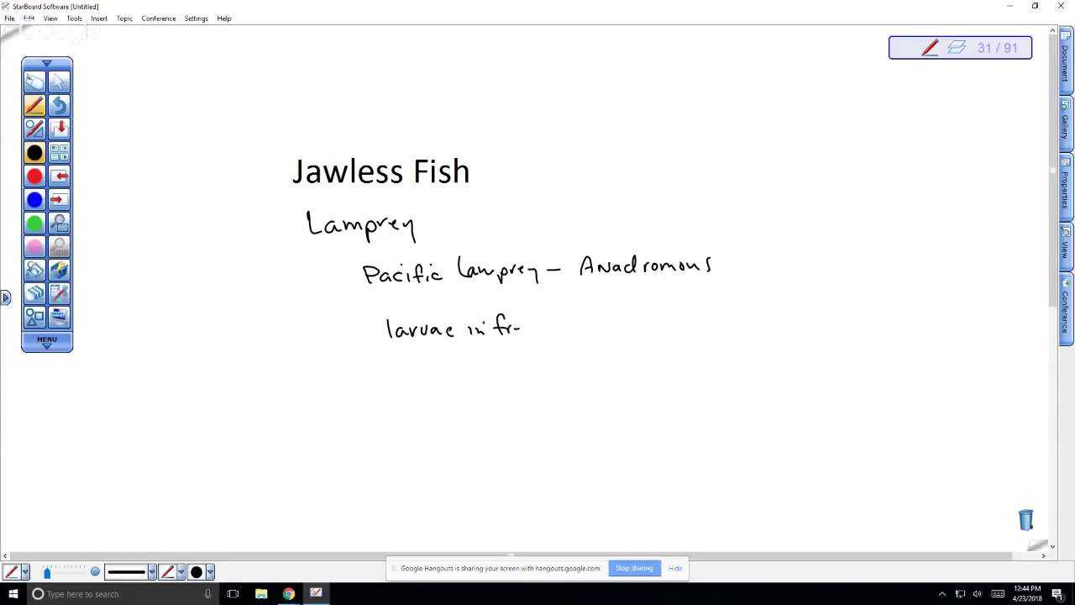
drag(514, 328, 606, 325)
mouse_move(426, 367)
mouse_down()
mouse_move(438, 352)
mouse_move(446, 366)
mouse_move(465, 351)
mouse_move(487, 363)
mouse_move(548, 348)
mouse_move(577, 362)
mouse_up()
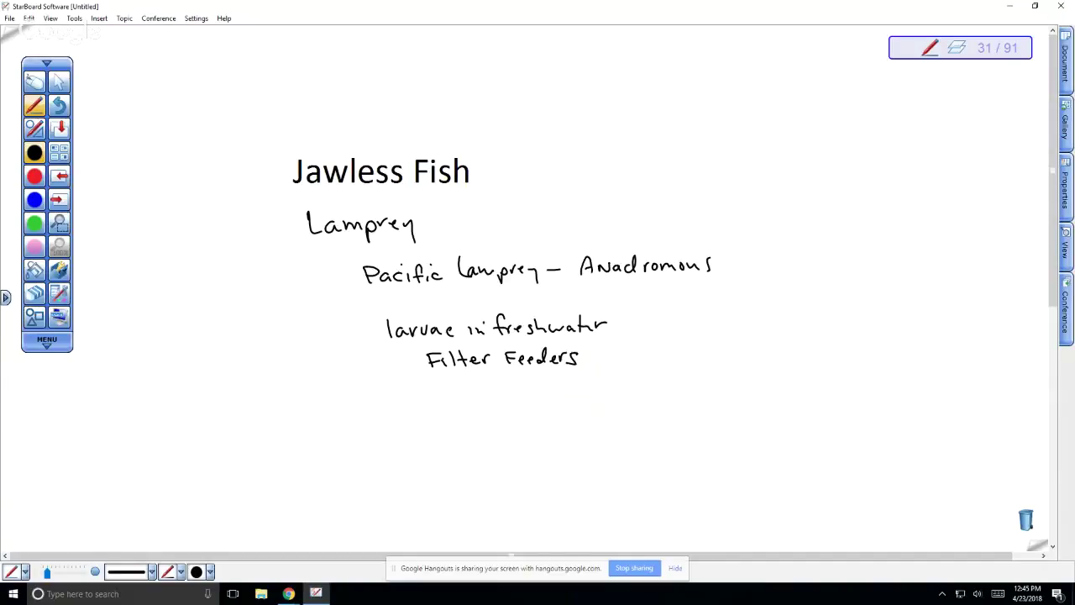
- Draw an arrow from the larvae note to 'Adult ocean'
mouse_move(611, 341)
mouse_down()
mouse_move(716, 345)
mouse_move(754, 328)
mouse_move(769, 339)
mouse_up()
drag(774, 334, 820, 329)
drag(761, 311, 776, 301)
drag(786, 291, 779, 307)
drag(789, 301, 804, 308)
drag(813, 289, 816, 309)
drag(808, 300, 820, 299)
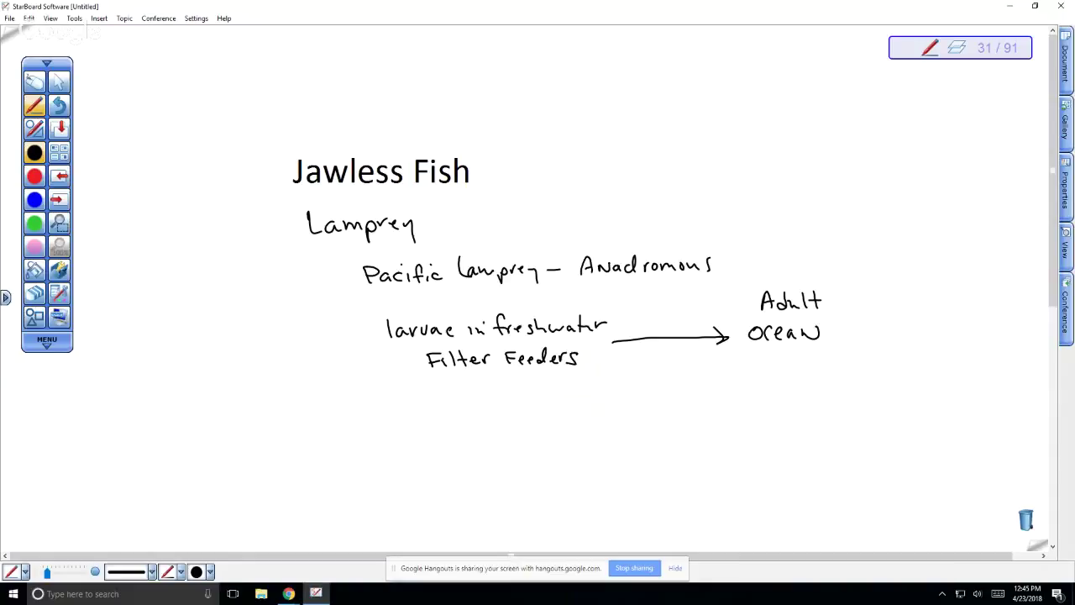
- Write 'Ectoparasites on other Fish' below ocean
drag(753, 367, 753, 381)
drag(750, 364, 763, 381)
drag(774, 374, 778, 382)
drag(771, 371, 790, 373)
drag(795, 371, 796, 379)
drag(807, 372, 829, 378)
drag(840, 363, 837, 378)
drag(846, 369, 860, 368)
drag(864, 370, 863, 376)
drag(874, 364, 870, 376)
drag(786, 397, 786, 398)
drag(797, 405, 838, 405)
drag(833, 396, 848, 405)
drag(855, 405, 898, 389)
mouse_move(899, 392)
mouse_down()
mouse_move(900, 403)
mouse_move(919, 402)
mouse_up()
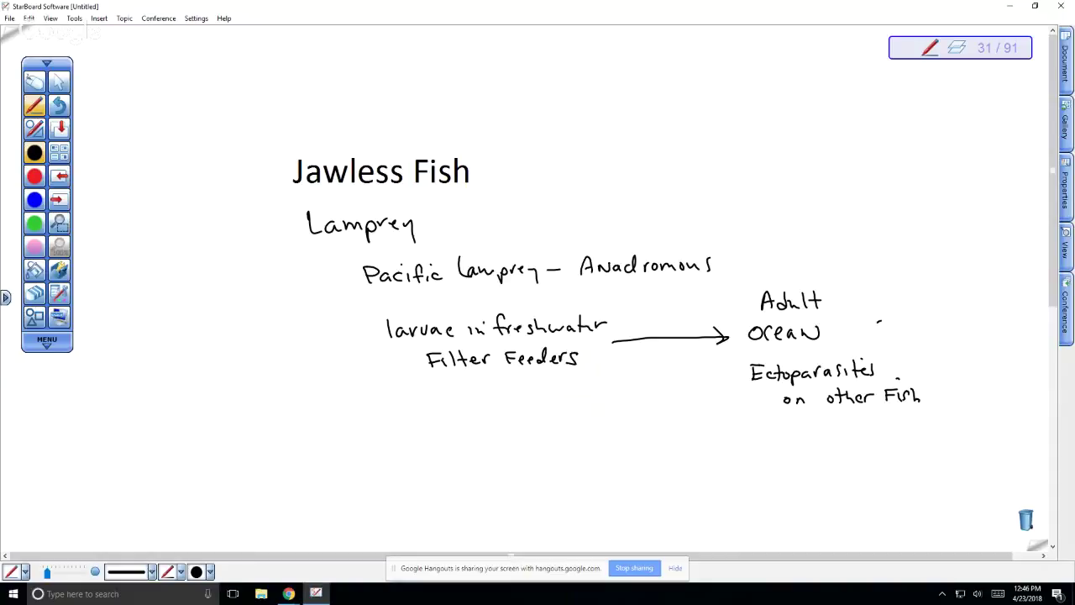
- Draw a curved arrow down from ocean to 'Freshwater spawn'
mouse_move(878, 320)
mouse_down()
mouse_move(930, 471)
mouse_move(775, 521)
mouse_up()
mouse_move(682, 496)
mouse_down()
mouse_move(683, 509)
mouse_move(791, 464)
mouse_up()
mouse_move(702, 512)
mouse_down()
mouse_move(695, 519)
mouse_move(726, 516)
mouse_move(759, 496)
mouse_up()
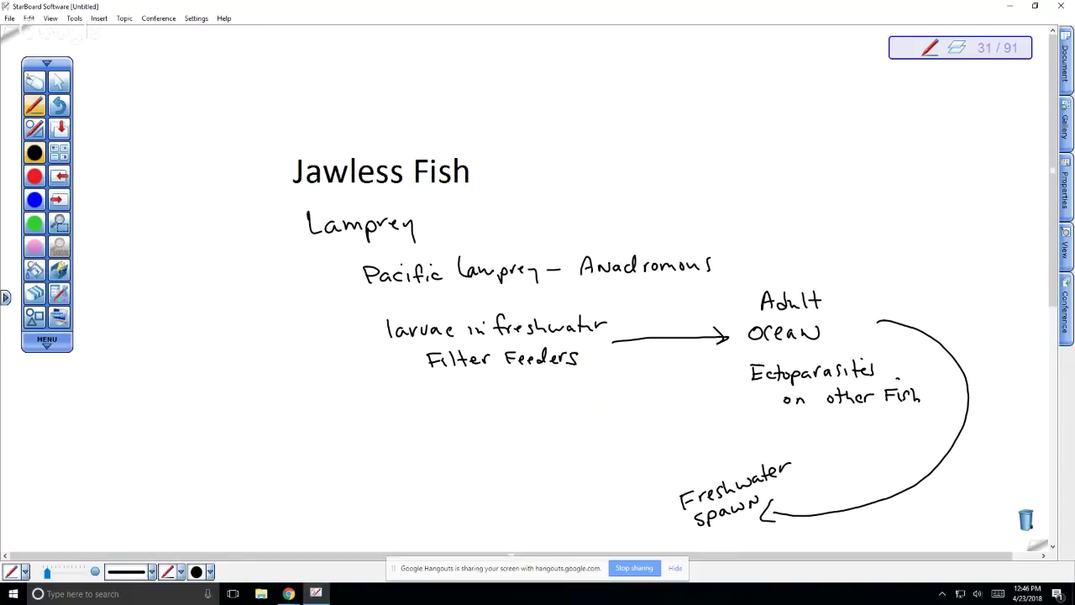
- Write 'AND die' under freshwater spawn
scroll(537, 294, down, 3)
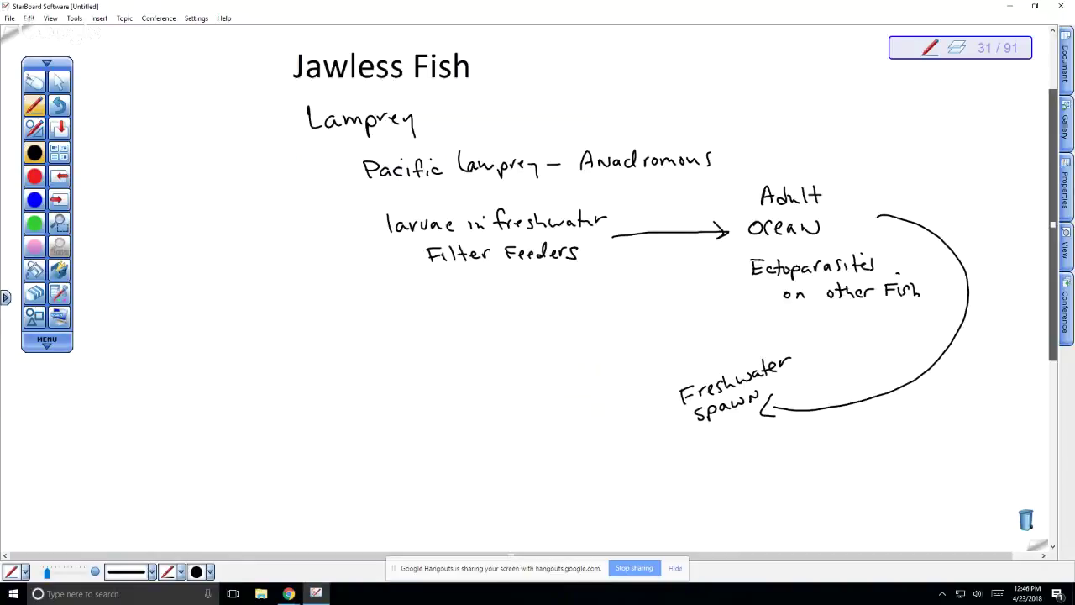
mouse_move(700, 430)
mouse_down()
mouse_move(744, 420)
mouse_move(736, 424)
mouse_up()
drag(729, 435, 727, 455)
mouse_move(733, 443)
mouse_down()
mouse_move(733, 454)
mouse_move(748, 449)
mouse_up()
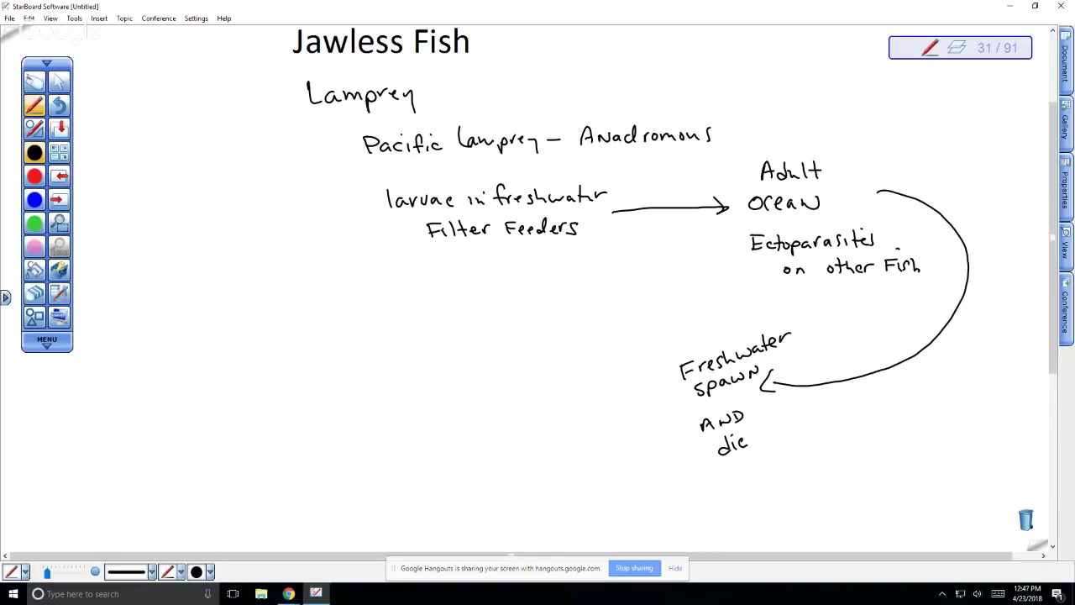
- Draw a return arrow from spawn to Filter Feeders and an arrow labelled 'Native'
mouse_move(674, 389)
mouse_down()
mouse_move(499, 307)
mouse_move(485, 277)
mouse_up()
mouse_move(479, 292)
mouse_down()
mouse_move(484, 274)
mouse_move(502, 274)
mouse_up()
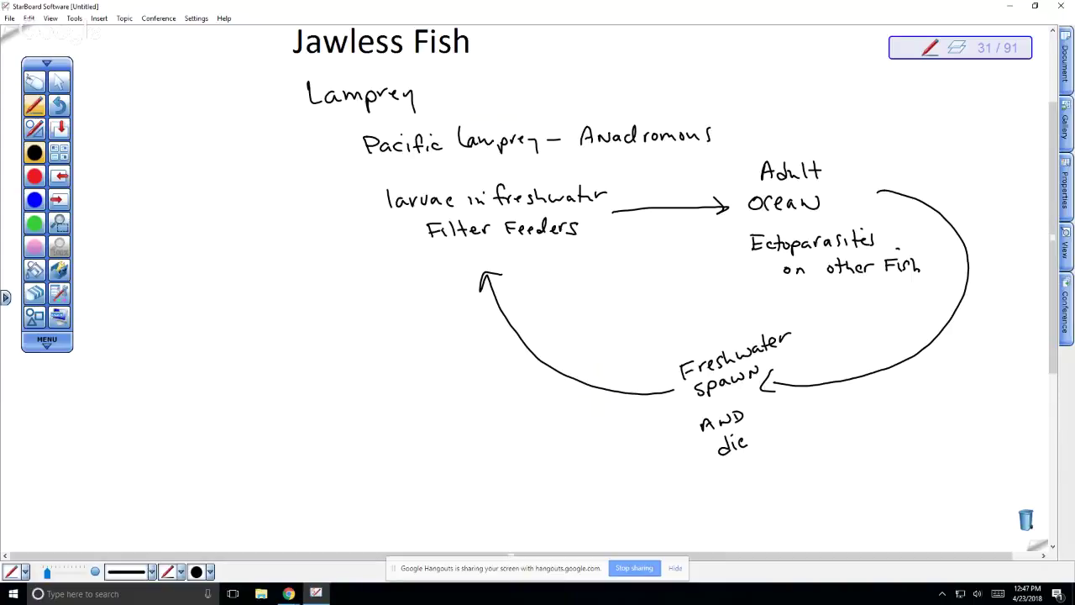
scroll(675, 242, down, 2)
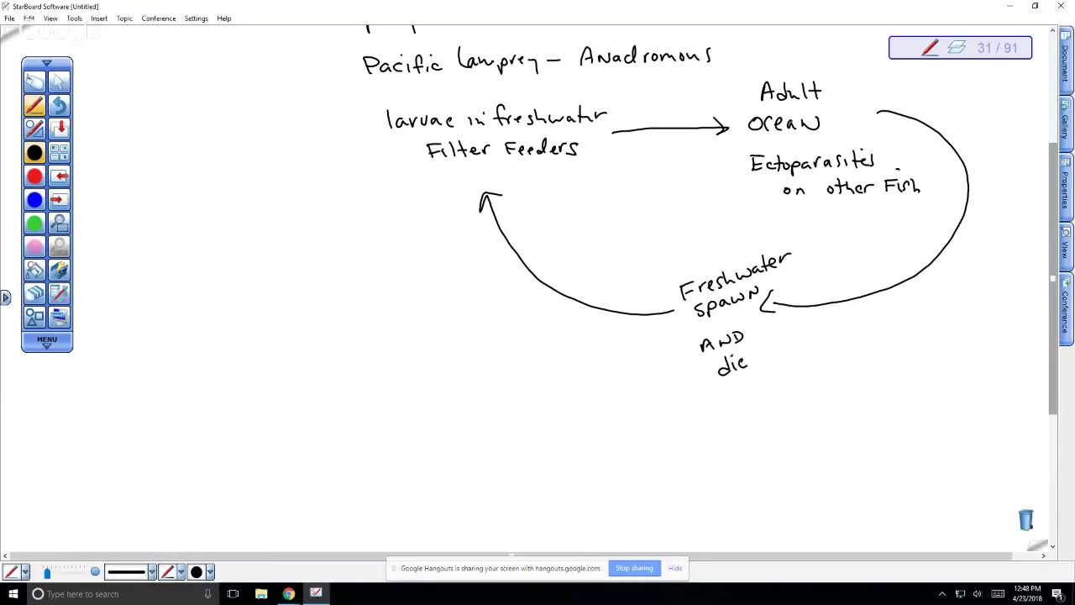
mouse_move(271, 118)
mouse_down()
mouse_move(324, 92)
mouse_move(321, 103)
mouse_up()
drag(216, 134, 229, 114)
drag(236, 116, 286, 95)
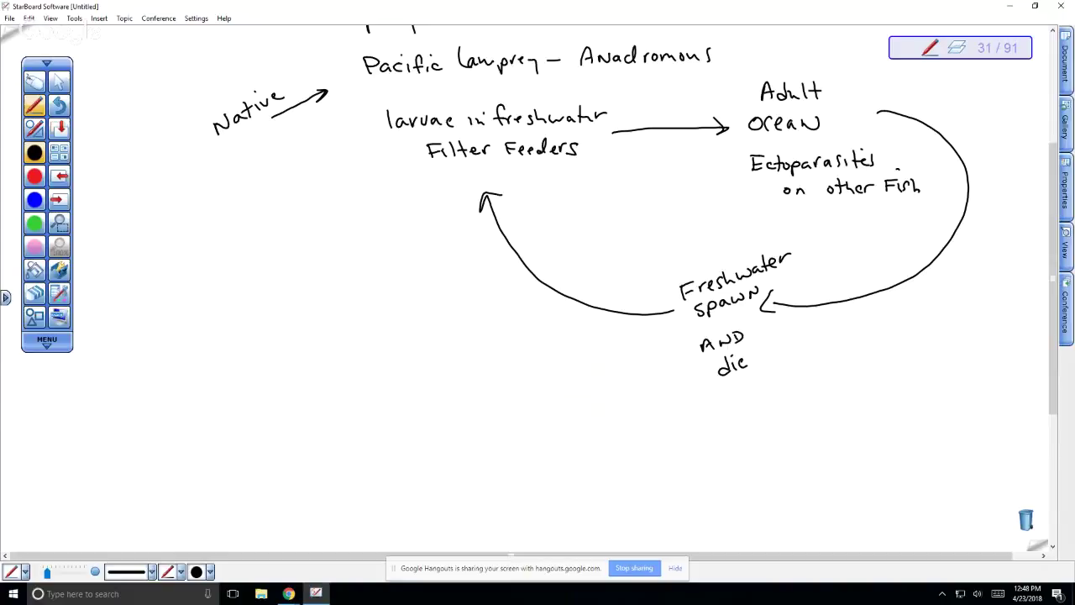
- Write 'Atlantic Lamprey' below the life-cycle diagram
scroll(637, 231, down, 1)
drag(387, 392, 402, 385)
mouse_move(409, 372)
mouse_down()
mouse_move(409, 391)
mouse_move(420, 392)
mouse_up()
drag(435, 383, 453, 390)
drag(446, 382, 459, 382)
drag(462, 381, 530, 384)
drag(529, 378, 542, 392)
drag(549, 386, 563, 385)
drag(565, 380, 569, 387)
drag(574, 380, 571, 397)
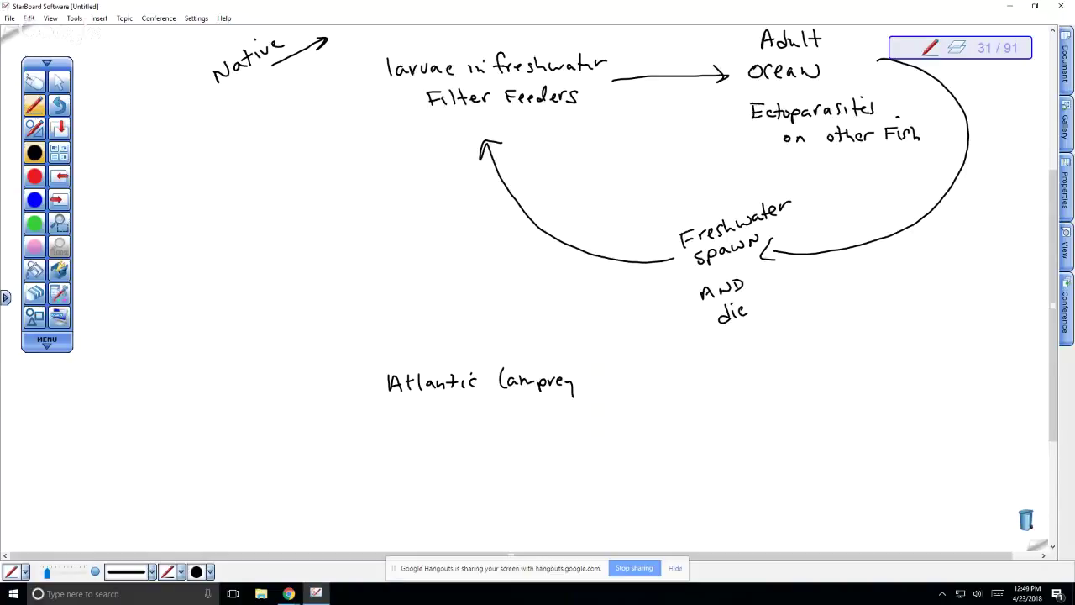
- Continue with 'are an Invasive', striking out the misspelled Invasive and rewriting it
mouse_move(620, 377)
mouse_down()
mouse_move(622, 386)
mouse_move(707, 383)
mouse_up()
drag(744, 371, 750, 383)
drag(754, 377, 776, 374)
mouse_move(785, 374)
mouse_down()
mouse_move(779, 383)
mouse_move(793, 382)
mouse_up()
mouse_move(801, 370)
mouse_down()
mouse_move(795, 383)
mouse_move(813, 382)
mouse_up()
drag(823, 373, 816, 382)
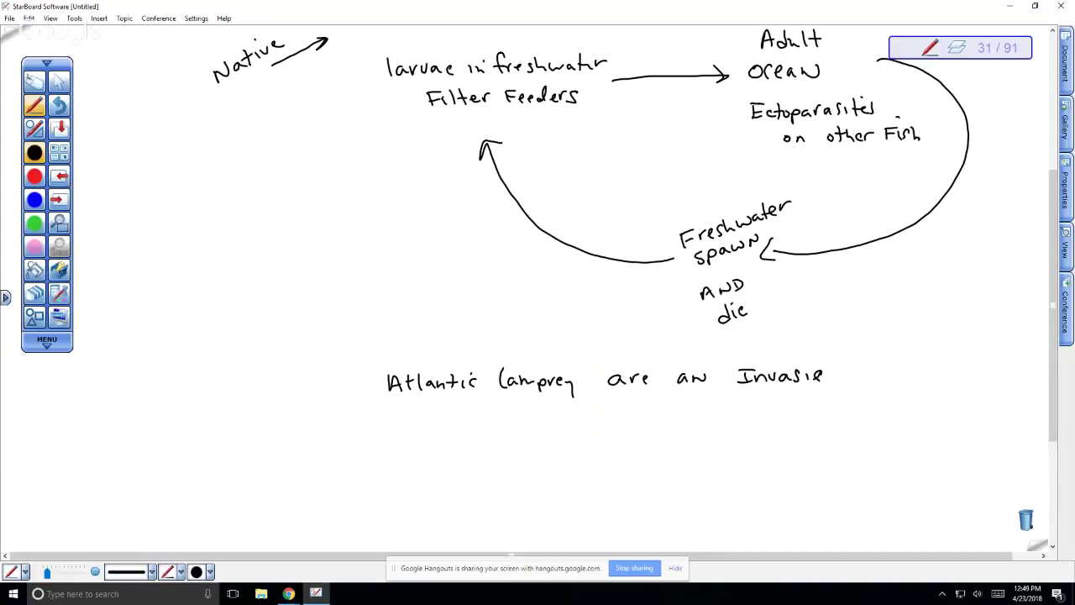
mouse_move(735, 377)
mouse_down()
mouse_move(850, 381)
mouse_move(860, 364)
mouse_up()
drag(838, 381, 886, 370)
drag(891, 372, 894, 378)
drag(902, 369, 922, 368)
- Finish the note with 'Species in the great Lakes' on the line below
mouse_move(564, 411)
mouse_down()
mouse_move(548, 426)
mouse_move(581, 424)
mouse_up()
drag(595, 417, 600, 427)
drag(603, 422, 654, 427)
drag(659, 426, 707, 415)
drag(706, 410, 722, 426)
mouse_move(760, 415)
mouse_down()
mouse_move(754, 435)
mouse_move(774, 414)
mouse_up()
drag(782, 420, 799, 427)
drag(805, 412, 801, 425)
drag(835, 405, 845, 424)
drag(849, 417, 858, 423)
drag(865, 411, 875, 423)
drag(886, 409, 884, 419)
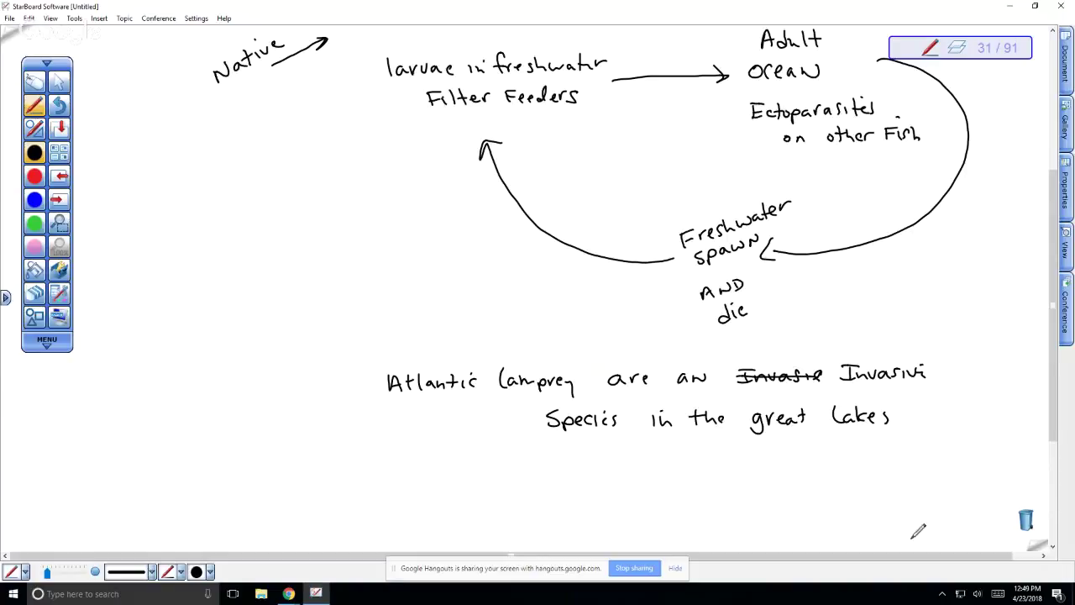
- Advance to page 32, the photo of a lamprey attached to a lake trout
key(Page_Down)
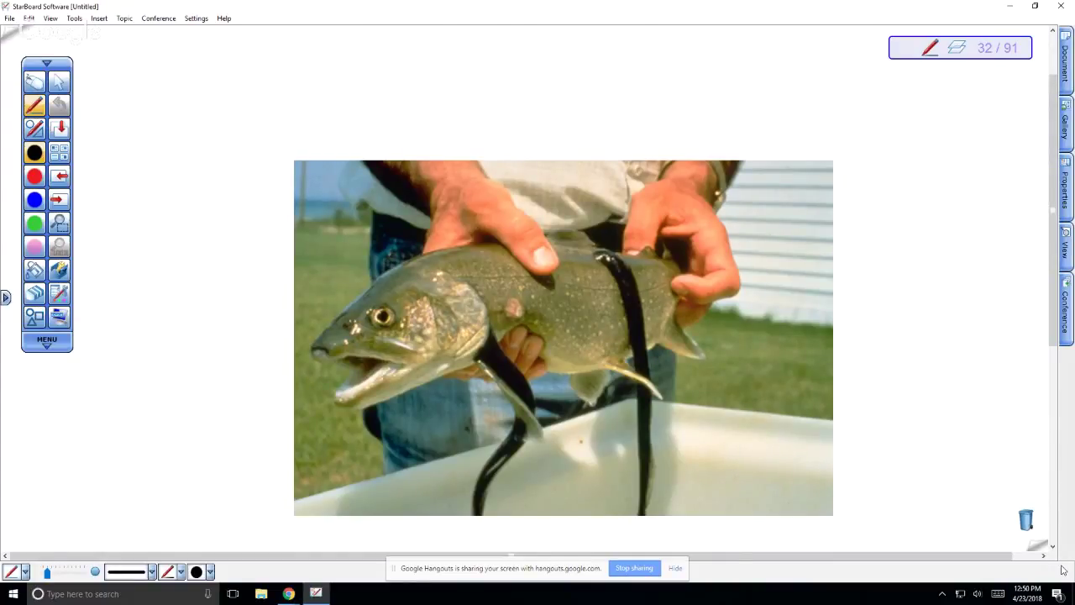
- Go to page 33, Jawed Fish, and handwrite 'Cartilaginous Fish' below the title
key(Page_Down)
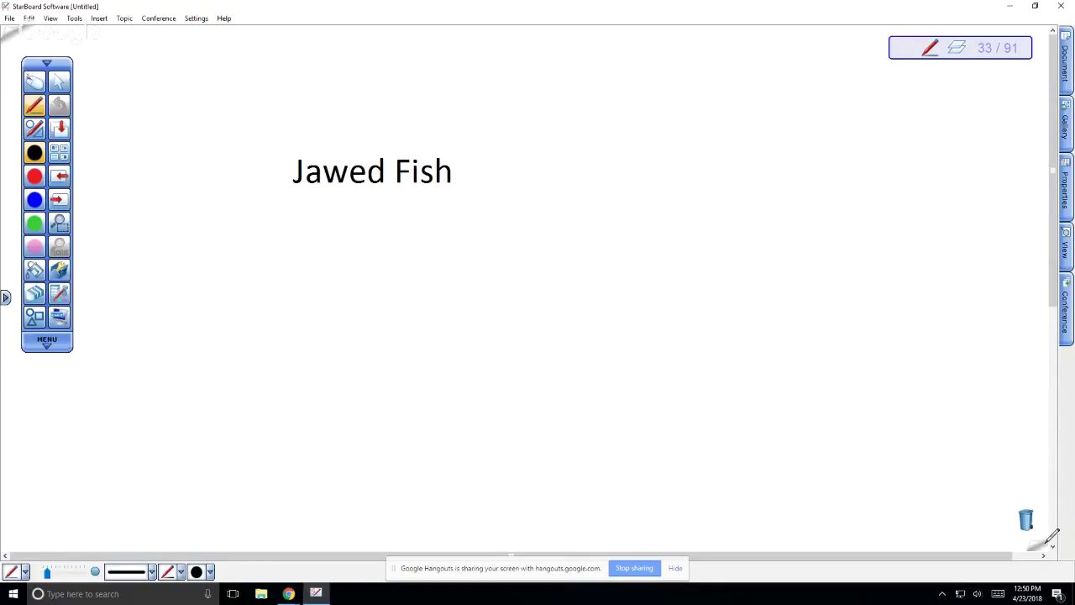
mouse_move(316, 229)
mouse_down()
mouse_move(315, 243)
mouse_move(344, 234)
mouse_move(356, 244)
mouse_up()
drag(349, 231, 361, 231)
click(366, 226)
drag(363, 233, 370, 242)
mouse_move(379, 233)
mouse_down()
mouse_move(383, 252)
mouse_move(415, 242)
mouse_up()
drag(411, 232, 454, 240)
mouse_move(454, 237)
mouse_down()
mouse_move(447, 243)
mouse_move(481, 242)
mouse_up()
drag(477, 228, 492, 235)
drag(497, 231, 498, 242)
drag(512, 228, 506, 241)
mouse_move(517, 222)
mouse_down()
mouse_move(517, 242)
mouse_move(531, 243)
mouse_up()
click(493, 214)
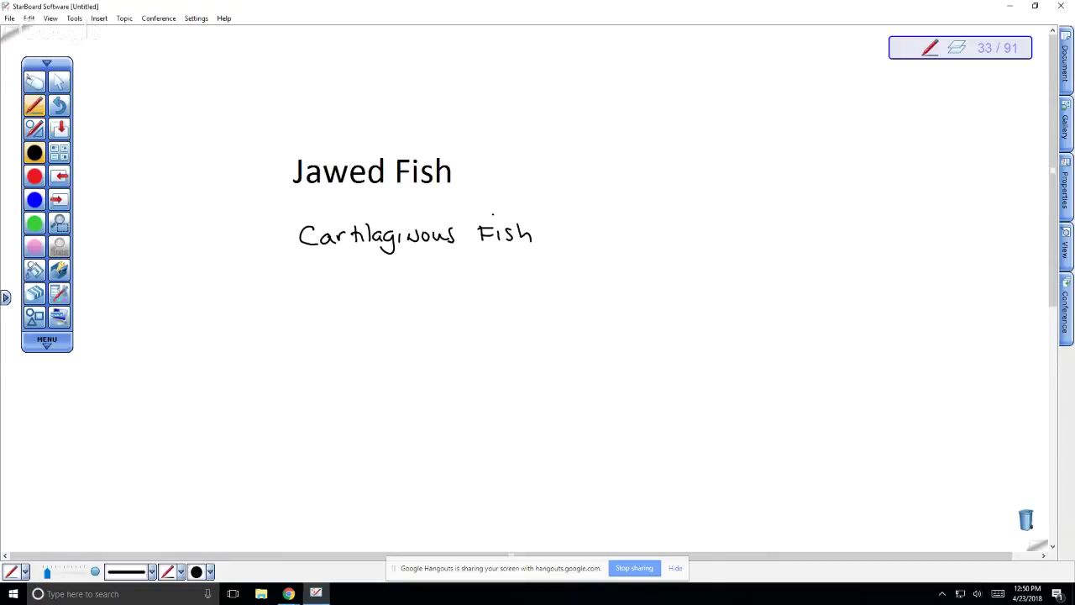
- Write 'Sharks, Skates' beneath 'Cartilaginous Fish'
drag(471, 261, 461, 278)
drag(475, 260, 486, 278)
mouse_move(502, 270)
mouse_down()
mouse_move(496, 278)
mouse_move(507, 277)
mouse_up()
mouse_move(509, 277)
mouse_down()
mouse_move(516, 268)
mouse_move(519, 278)
mouse_up()
drag(529, 266, 547, 284)
drag(580, 262, 571, 277)
drag(585, 260, 595, 278)
mouse_move(605, 267)
mouse_down()
mouse_move(613, 277)
mouse_move(620, 266)
mouse_up()
drag(622, 269, 628, 271)
drag(632, 272, 662, 267)
- Extend the list with 'rays, ratfish' and start writing 'No Bones' below it
drag(663, 270, 672, 274)
drag(680, 267, 682, 276)
drag(687, 268, 693, 284)
mouse_move(711, 264)
mouse_down()
mouse_move(708, 274)
mouse_move(756, 262)
mouse_move(774, 272)
mouse_up()
drag(766, 263, 787, 273)
drag(783, 262, 800, 271)
mouse_move(806, 263)
mouse_down()
mouse_move(799, 271)
mouse_move(810, 273)
mouse_up()
drag(809, 265, 820, 273)
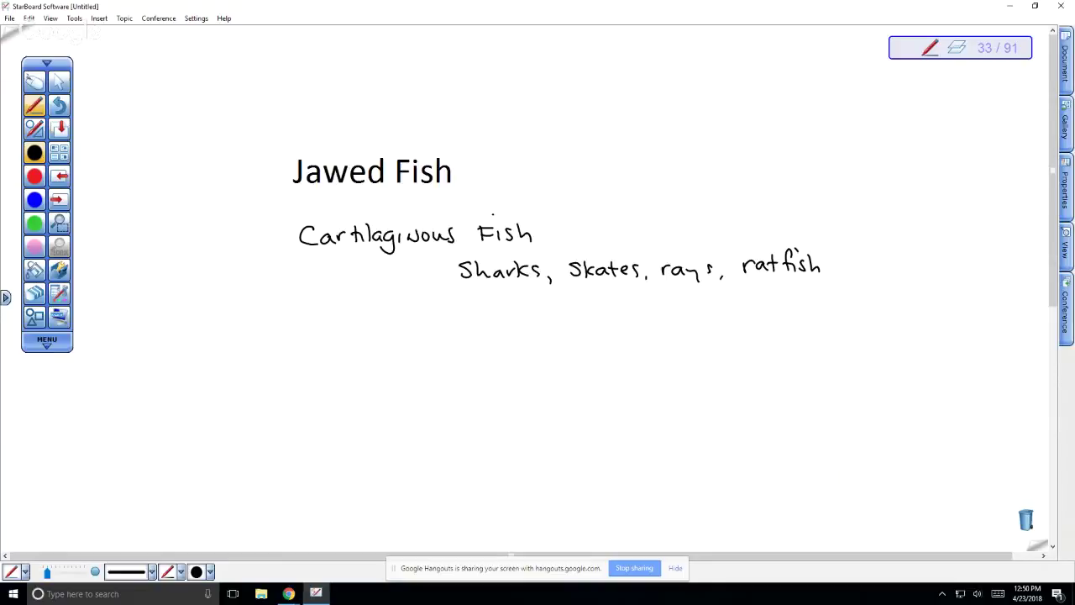
drag(473, 309, 486, 295)
drag(498, 301, 581, 308)
- Finish 'No Bones' and write 'Ancestors had bones' beneath it
click(529, 306)
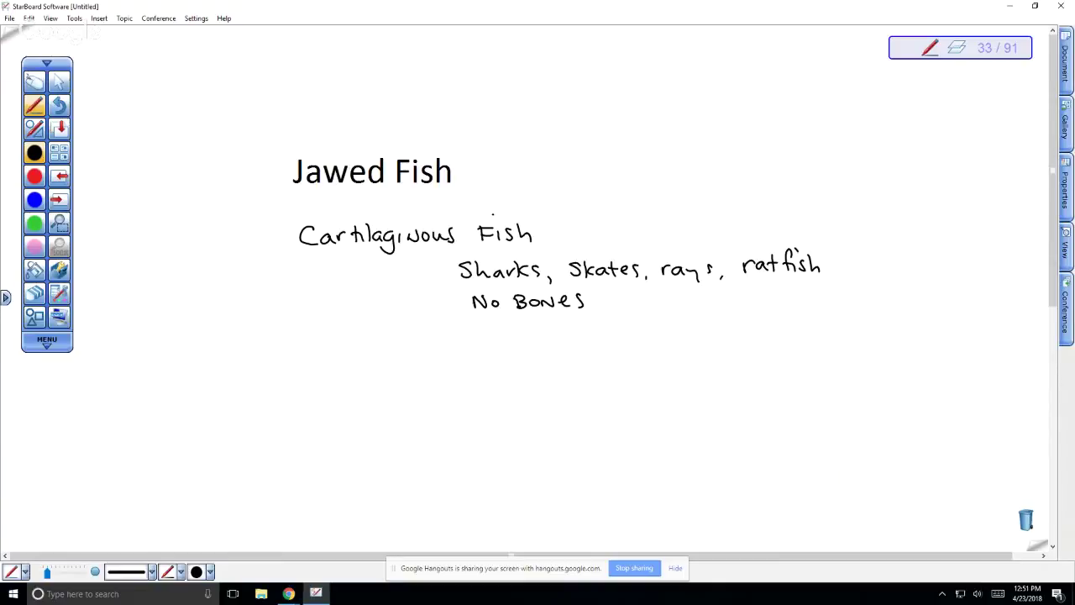
drag(476, 341, 619, 335)
mouse_move(624, 322)
mouse_down()
mouse_move(625, 336)
mouse_move(649, 334)
mouse_up()
drag(655, 326, 686, 332)
drag(697, 321, 692, 331)
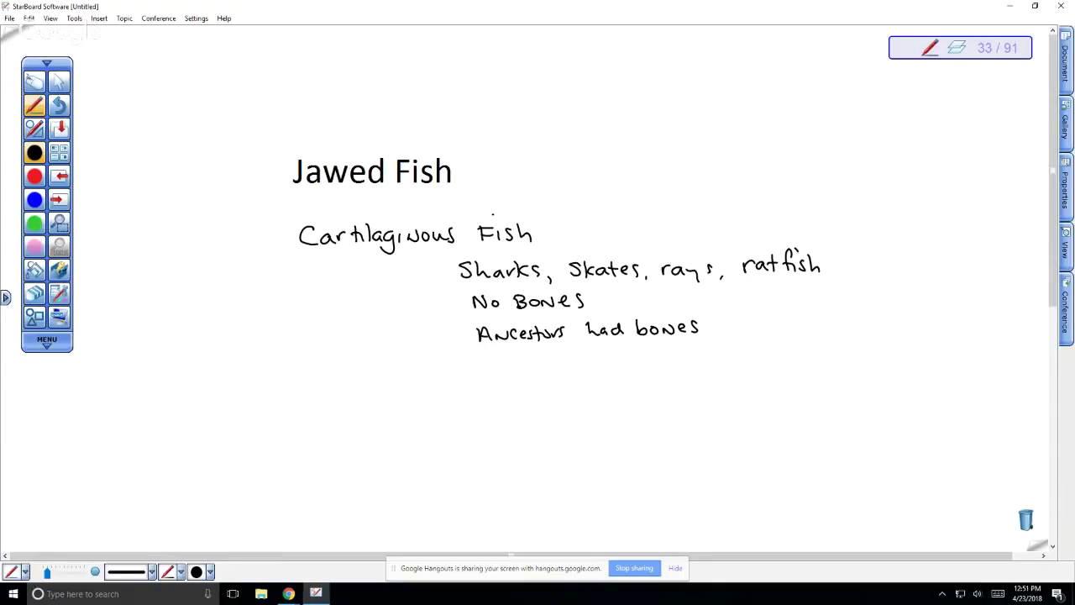
- Handwrite 'Paedomorphosis – retention of a juvenile trait' below the ancestors note
mouse_move(494, 367)
mouse_down()
mouse_move(493, 381)
mouse_move(541, 362)
mouse_move(572, 378)
mouse_move(593, 369)
mouse_up()
drag(596, 381, 612, 376)
drag(611, 370, 633, 374)
mouse_move(641, 366)
mouse_down()
mouse_move(635, 377)
mouse_move(713, 366)
mouse_up()
drag(715, 369, 730, 377)
drag(724, 363, 744, 370)
drag(747, 374, 769, 365)
drag(774, 366, 814, 370)
mouse_move(825, 364)
mouse_down()
mouse_move(818, 387)
mouse_move(949, 353)
mouse_up()
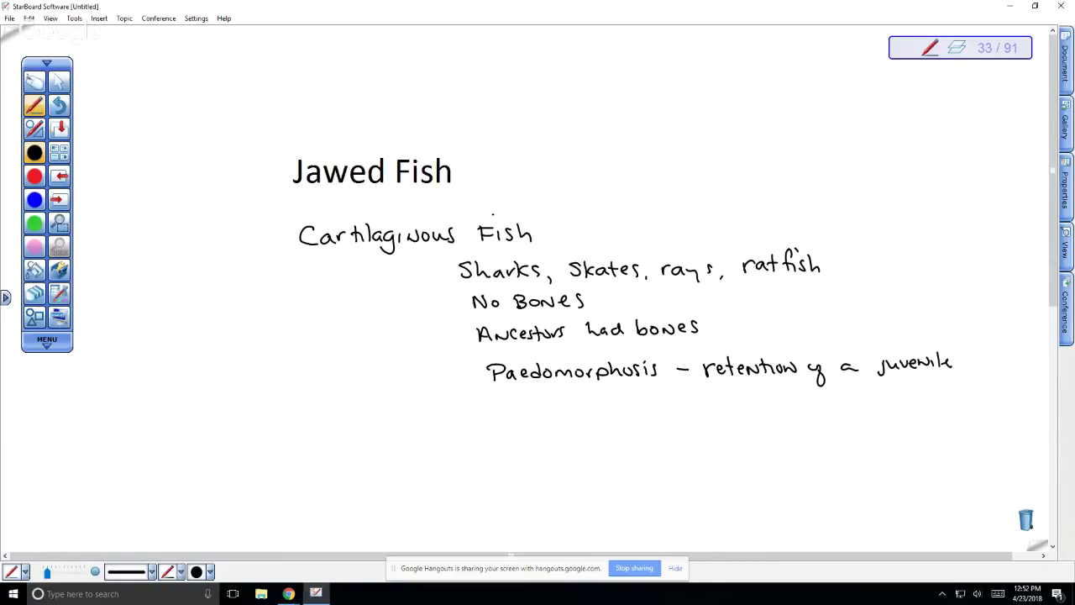
mouse_move(763, 386)
mouse_down()
mouse_move(764, 405)
mouse_move(771, 393)
mouse_up()
drag(776, 395, 801, 404)
drag(806, 388, 807, 405)
drag(801, 397, 811, 396)
- Advance to page 35 and write 'Placoderms' right of the scale bar
key(Page_Down)
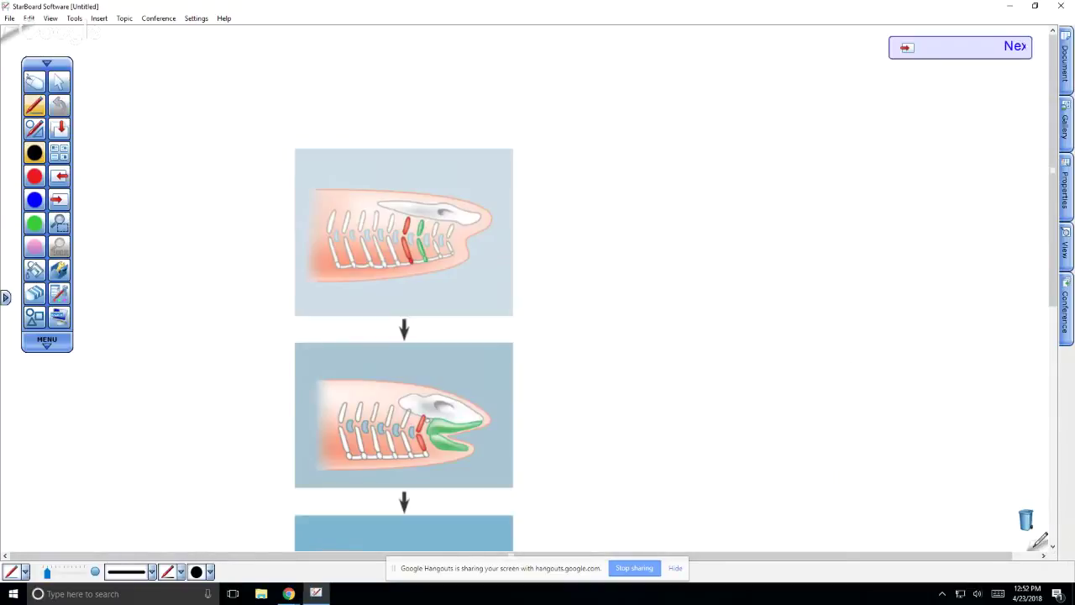
key(Page_Down)
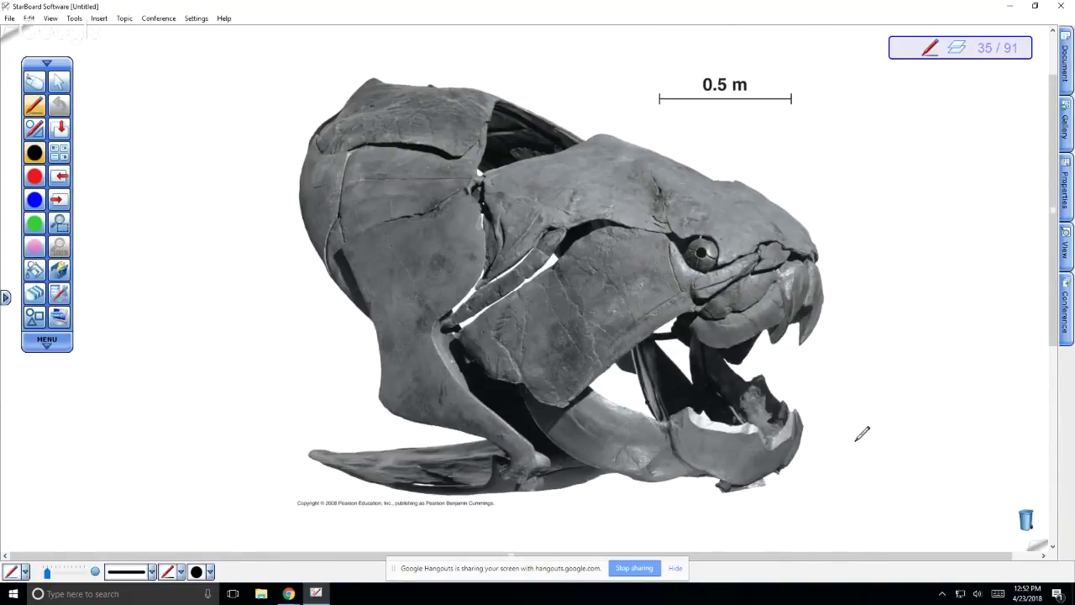
mouse_move(827, 139)
mouse_down()
mouse_move(828, 158)
mouse_move(848, 156)
mouse_up()
mouse_move(863, 146)
mouse_down()
mouse_move(865, 156)
mouse_move(881, 148)
mouse_up()
mouse_move(894, 136)
mouse_down()
mouse_move(893, 156)
mouse_move(921, 143)
mouse_up()
mouse_move(925, 143)
mouse_down()
mouse_move(926, 154)
mouse_move(945, 155)
mouse_up()
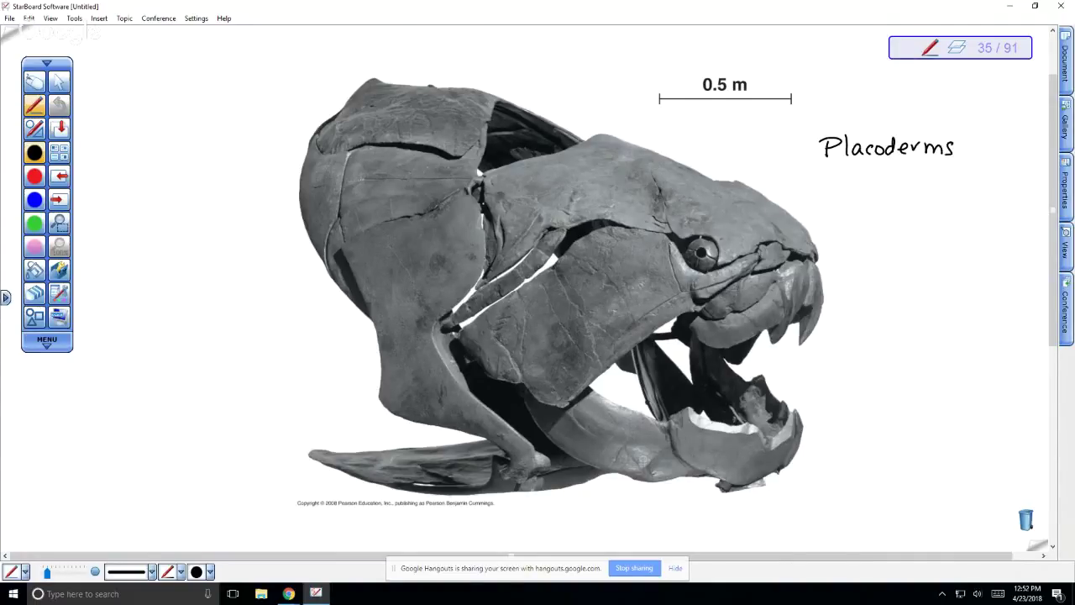
- Write 'plated skin' below 'Placoderms' and underline parts of 'Placoderms'
mouse_move(840, 178)
mouse_down()
mouse_move(841, 196)
mouse_move(855, 190)
mouse_up()
drag(870, 181, 878, 190)
drag(871, 182, 906, 188)
mouse_move(904, 182)
mouse_down()
mouse_move(896, 186)
mouse_move(939, 190)
mouse_up()
drag(949, 178, 943, 183)
drag(956, 178, 974, 191)
drag(839, 161, 940, 160)
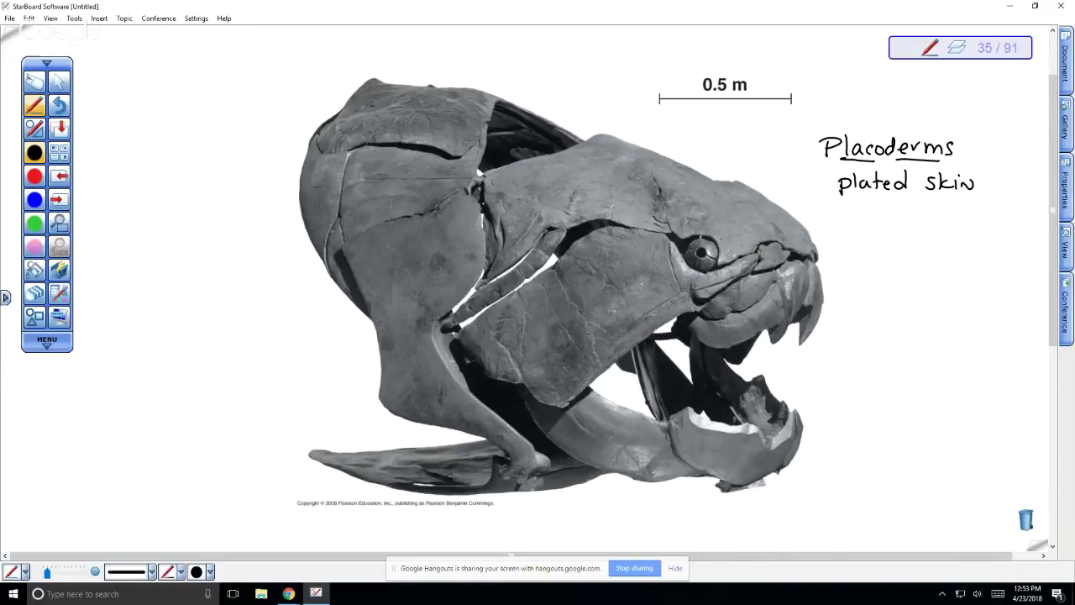
- Handwrite 'Extinct' below 'plated skin'
drag(847, 221, 860, 213)
drag(848, 221, 874, 221)
mouse_move(875, 211)
mouse_down()
mouse_move(866, 221)
mouse_move(878, 220)
mouse_up()
drag(875, 211, 883, 211)
mouse_move(883, 205)
mouse_down()
mouse_move(889, 221)
mouse_move(908, 218)
mouse_up()
drag(917, 204, 917, 222)
drag(912, 210, 925, 211)
- Write 'Fossil record' under 'Extinct', then return to page 34
mouse_move(855, 238)
mouse_down()
mouse_move(855, 254)
mouse_move(869, 237)
mouse_up()
drag(855, 245, 875, 244)
drag(887, 242, 889, 252)
mouse_move(903, 245)
mouse_down()
mouse_move(940, 252)
mouse_move(950, 241)
mouse_up()
drag(959, 247, 970, 251)
drag(980, 244, 983, 242)
drag(992, 245, 988, 252)
drag(996, 239, 997, 254)
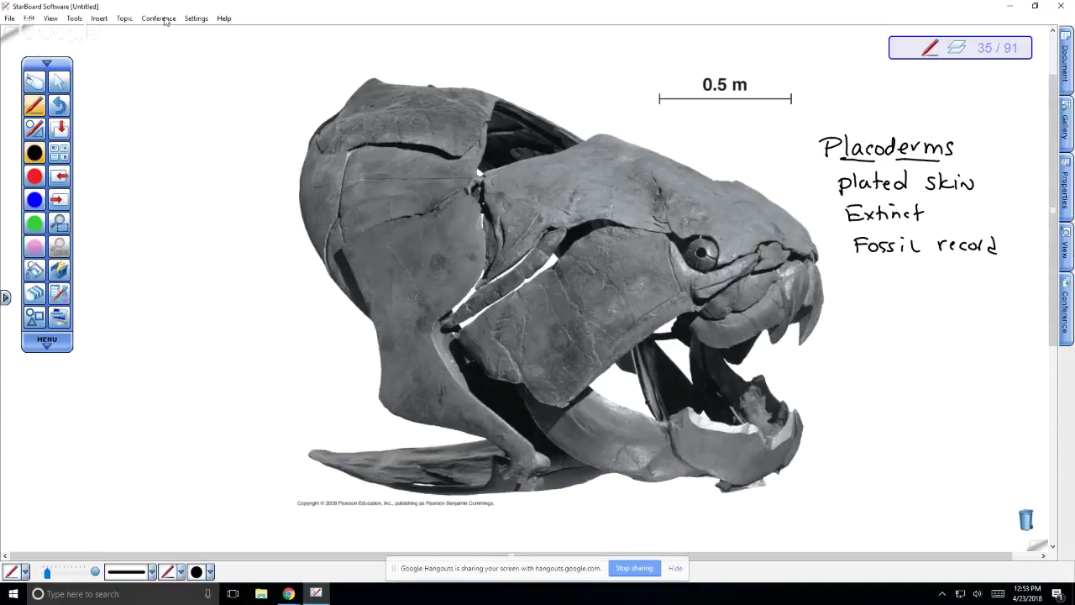
key(Page_Up)
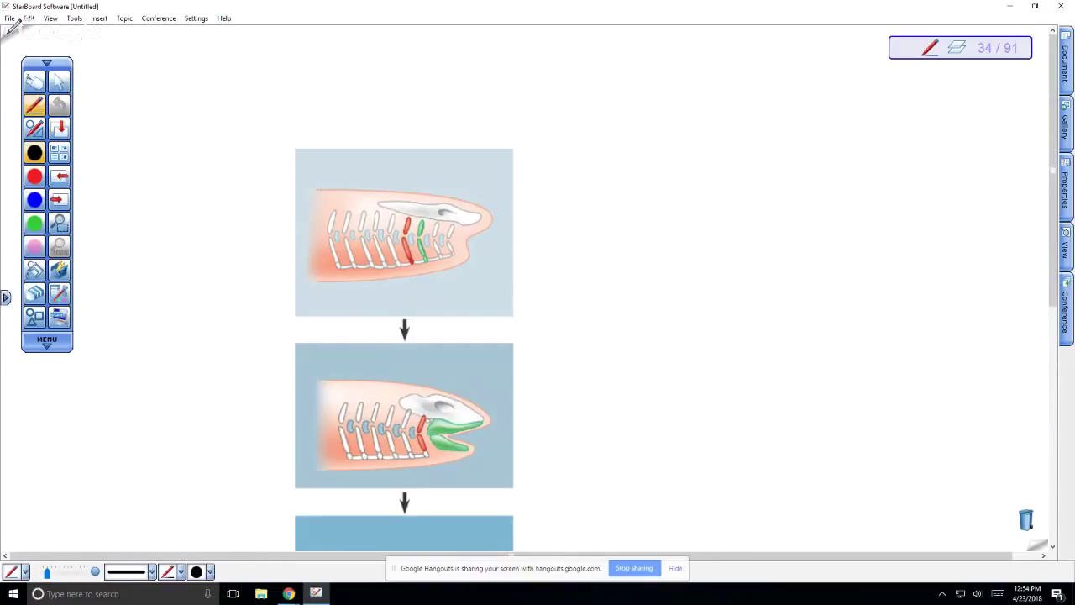
- Write 'Jaws- evolved from' to the right of the top fish diagram
drag(601, 152, 588, 166)
mouse_move(585, 151)
mouse_down()
mouse_move(613, 151)
mouse_move(628, 167)
mouse_move(643, 153)
mouse_move(646, 164)
mouse_up()
drag(657, 158, 701, 166)
drag(706, 156, 747, 156)
drag(750, 156, 758, 158)
mouse_move(776, 146)
mouse_down()
mouse_move(767, 161)
mouse_move(802, 161)
mouse_up()
drag(796, 155, 819, 153)
drag(821, 153, 846, 160)
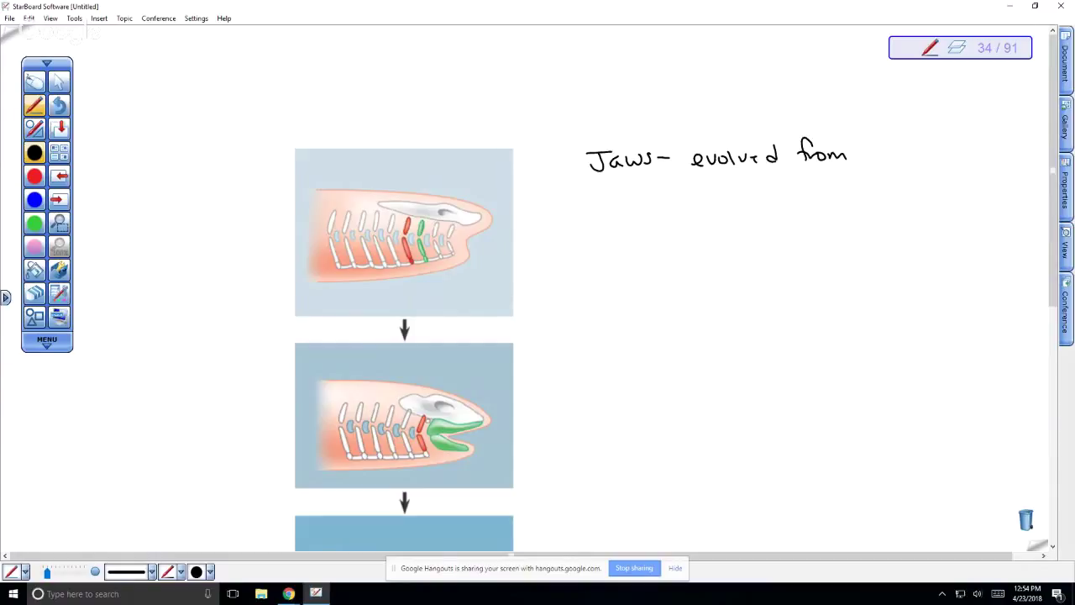
- Start a second line below with 'modified gill'
drag(695, 195, 720, 193)
drag(723, 190, 739, 192)
mouse_move(744, 188)
mouse_down()
mouse_move(745, 176)
mouse_move(752, 191)
mouse_up()
drag(761, 174, 755, 191)
drag(750, 184, 767, 190)
mouse_move(793, 176)
mouse_down()
mouse_move(779, 190)
mouse_move(810, 188)
mouse_up()
mouse_move(816, 181)
mouse_down()
mouse_move(812, 200)
mouse_move(826, 191)
mouse_up()
mouse_move(832, 173)
mouse_down()
mouse_move(833, 191)
mouse_move(873, 186)
mouse_up()
- Complete the second line with 'arches (supports)'
drag(877, 187, 907, 184)
drag(909, 180, 912, 184)
mouse_move(924, 174)
mouse_down()
mouse_move(920, 184)
mouse_move(963, 181)
mouse_up()
drag(969, 171, 980, 192)
drag(981, 177, 990, 190)
drag(991, 175, 1014, 180)
drag(1018, 166, 1021, 179)
drag(1026, 173, 1019, 179)
drag(1030, 161, 1031, 186)
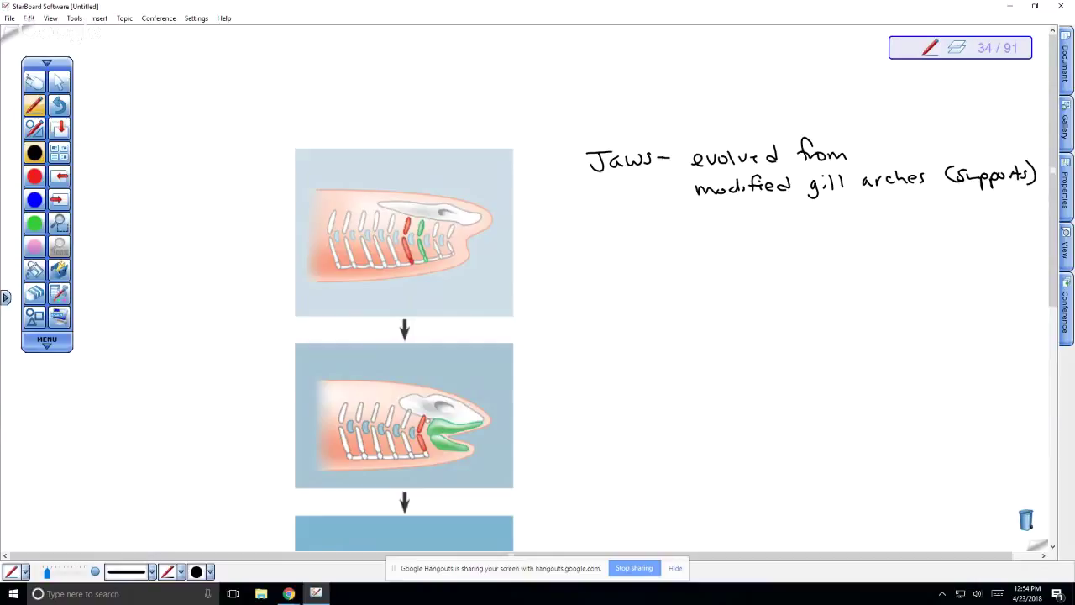
- Scroll down page 34 to reveal the third gill-arch diagram
scroll(962, 312, down, 1)
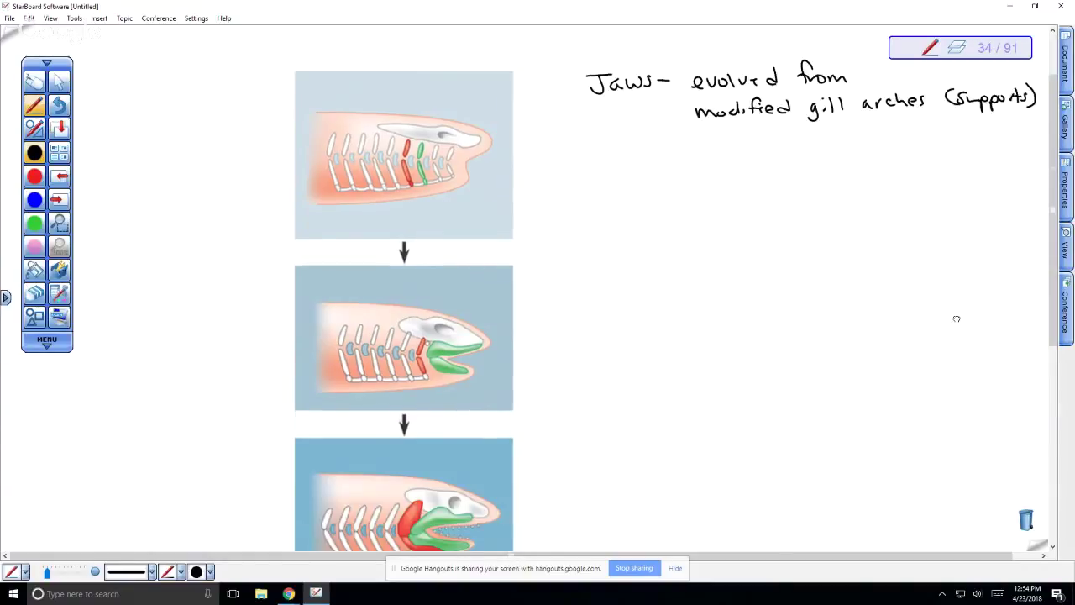
scroll(961, 315, down, 1)
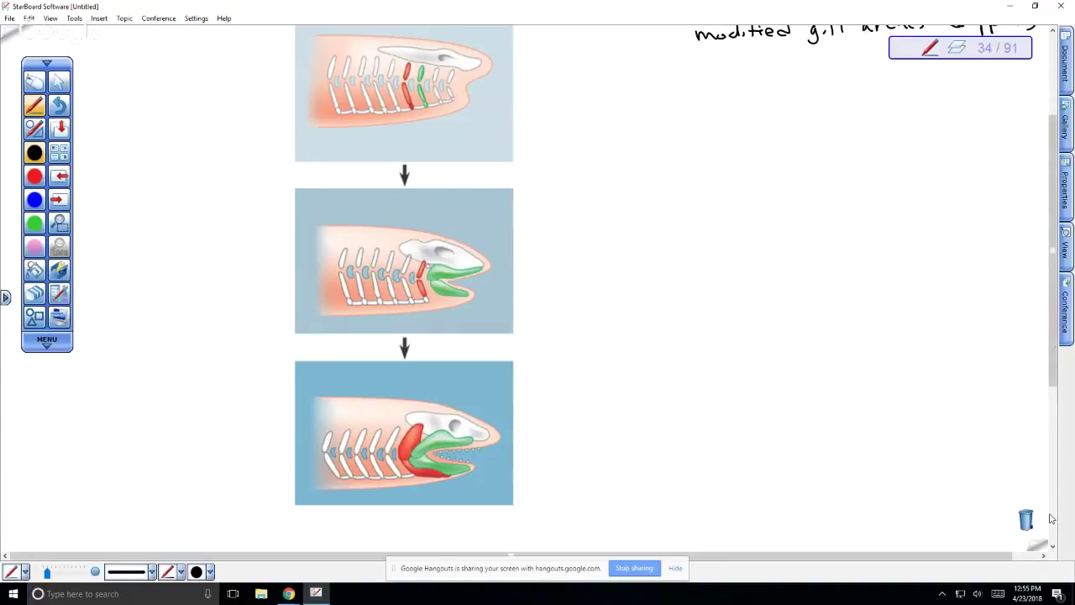
- Advance two pages to page 37 and scroll through the shark, stingray and ratfish photos
key(Page_Down)
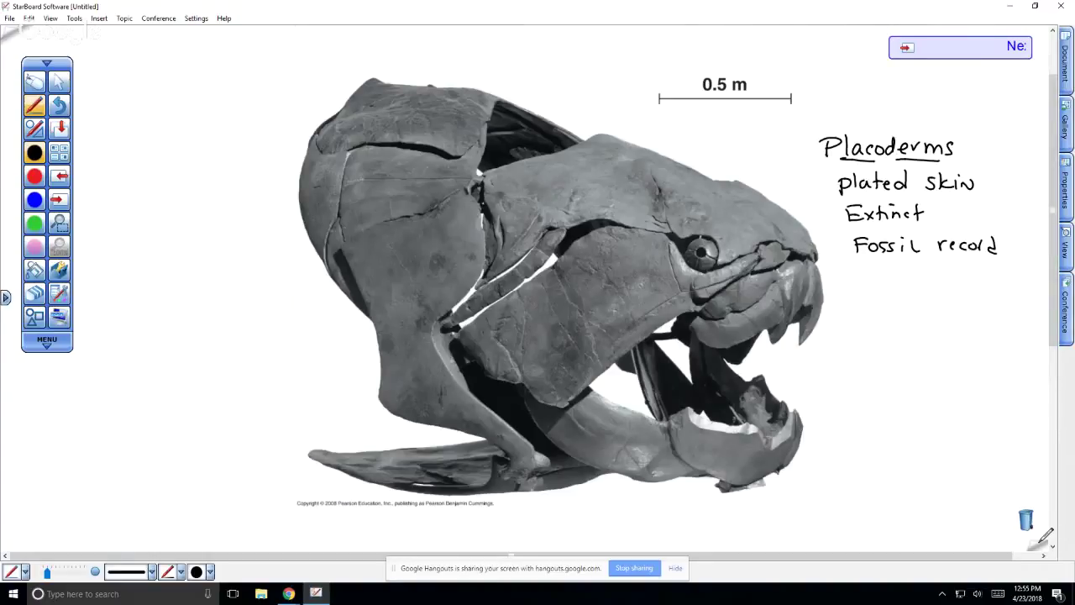
key(Page_Down)
key(Page_Down)
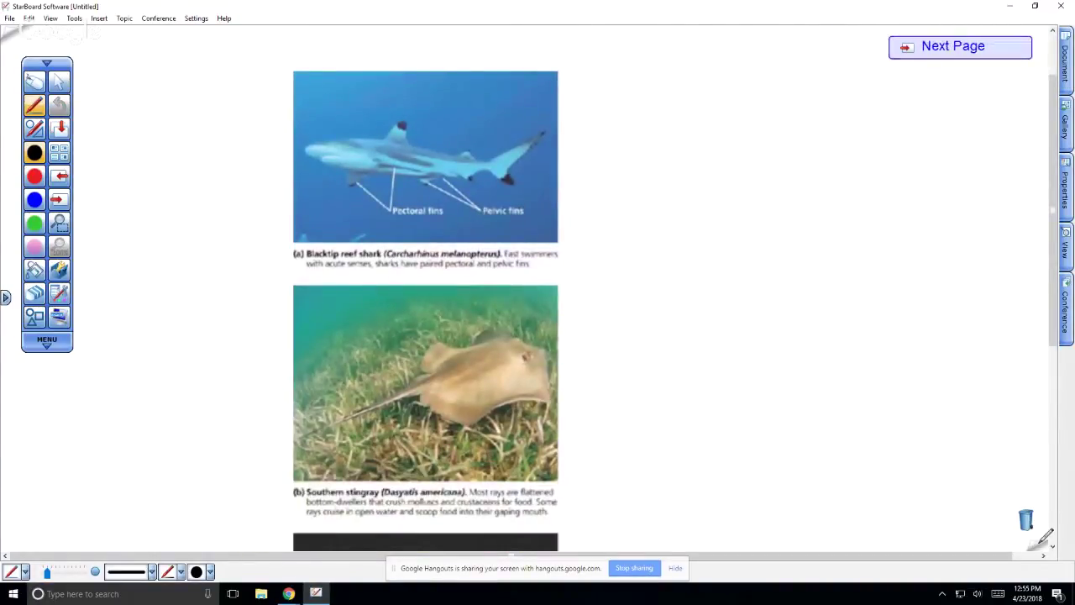
scroll(436, 349, down, 4)
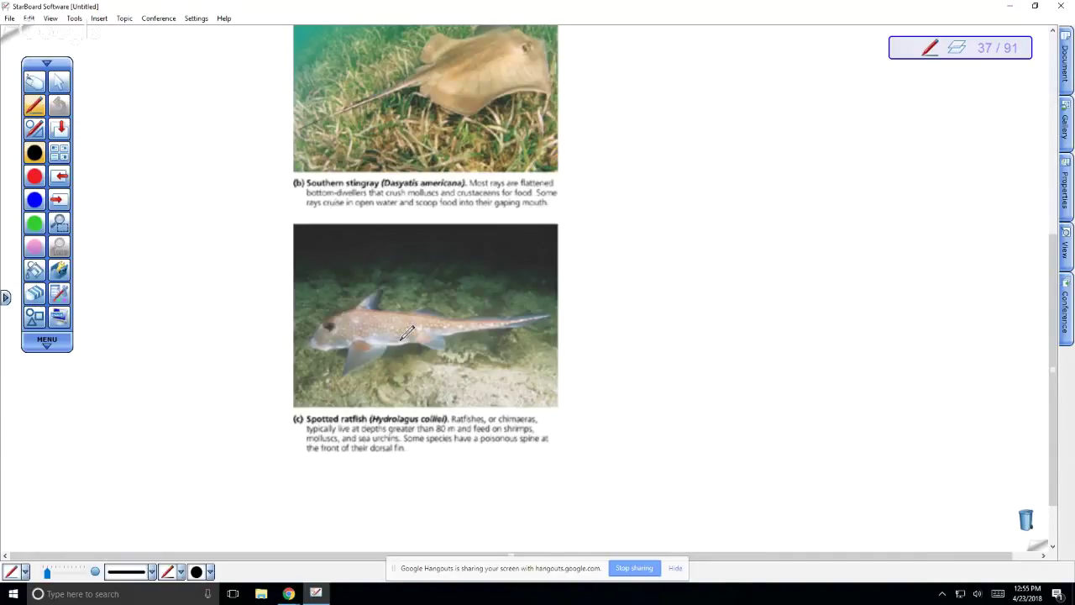
scroll(924, 277, up, 1)
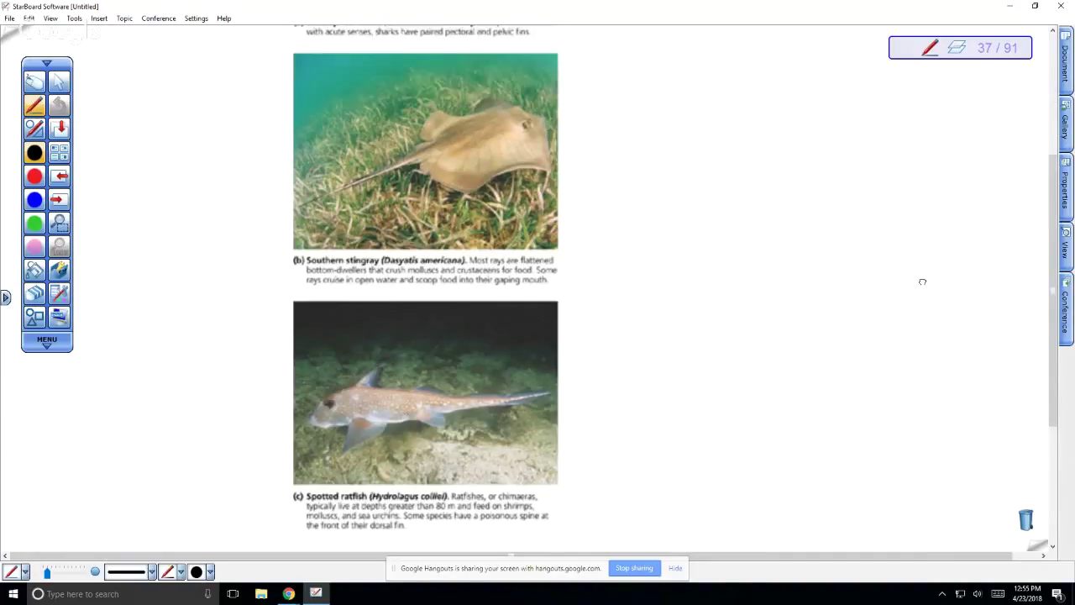
scroll(922, 282, up, 4)
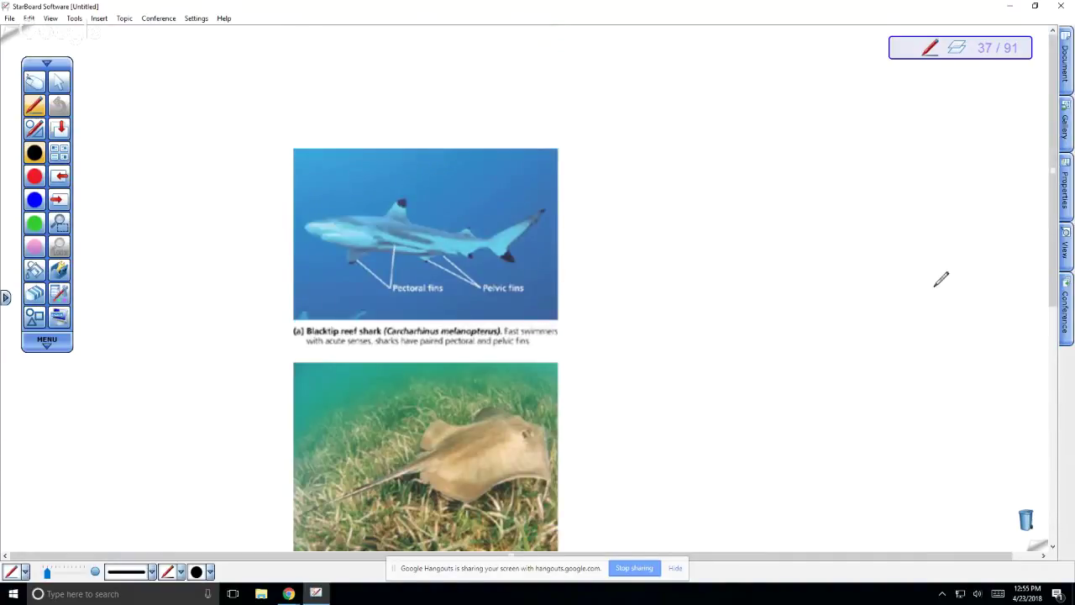
- Write 'Lack a Swim Bladder' and 'No buoyancy, if they' right of the shark photo
mouse_move(668, 151)
mouse_down()
mouse_move(693, 169)
mouse_move(725, 170)
mouse_move(794, 154)
mouse_move(811, 166)
mouse_move(876, 151)
mouse_move(888, 168)
mouse_move(922, 151)
mouse_move(966, 157)
mouse_up()
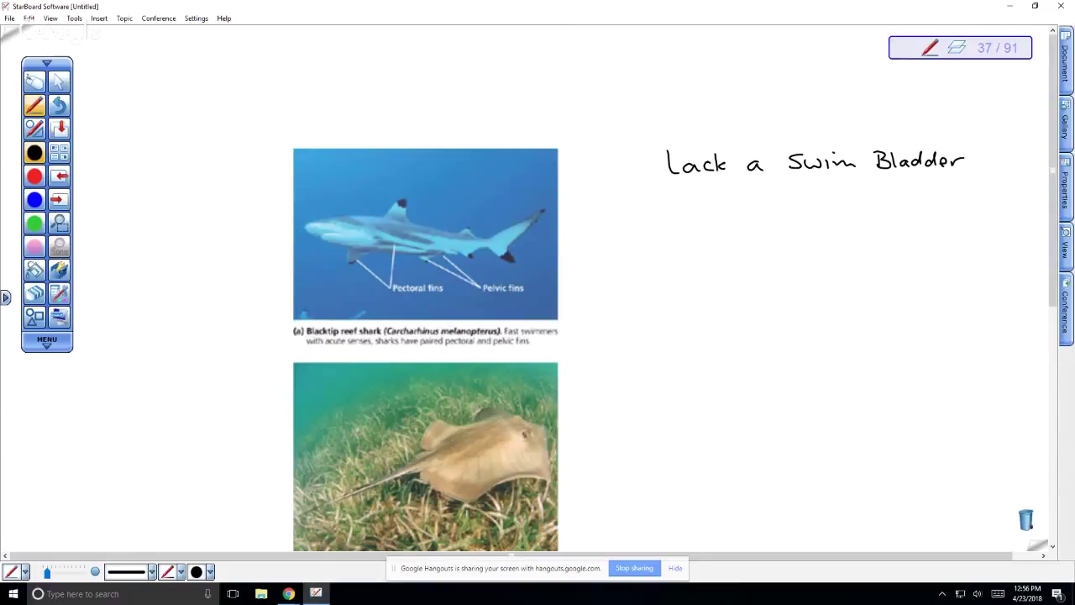
drag(680, 207, 706, 199)
mouse_move(734, 189)
mouse_down()
mouse_move(735, 204)
mouse_move(816, 195)
mouse_move(907, 206)
mouse_up()
drag(897, 196, 954, 220)
mouse_move(762, 227)
mouse_down()
mouse_move(751, 241)
mouse_move(790, 248)
mouse_up()
- Finish the note with 'stop swimming' and 'they sink' on the lines below
mouse_move(828, 233)
mouse_down()
mouse_move(818, 243)
mouse_move(848, 244)
mouse_up()
mouse_move(852, 243)
mouse_down()
mouse_move(911, 242)
mouse_move(924, 252)
mouse_up()
mouse_move(789, 265)
mouse_down()
mouse_move(789, 282)
mouse_move(803, 273)
mouse_up()
mouse_move(801, 264)
mouse_down()
mouse_move(815, 283)
mouse_move(848, 280)
mouse_up()
mouse_move(860, 272)
mouse_down()
mouse_move(861, 282)
mouse_move(882, 281)
mouse_up()
drag(890, 273, 893, 282)
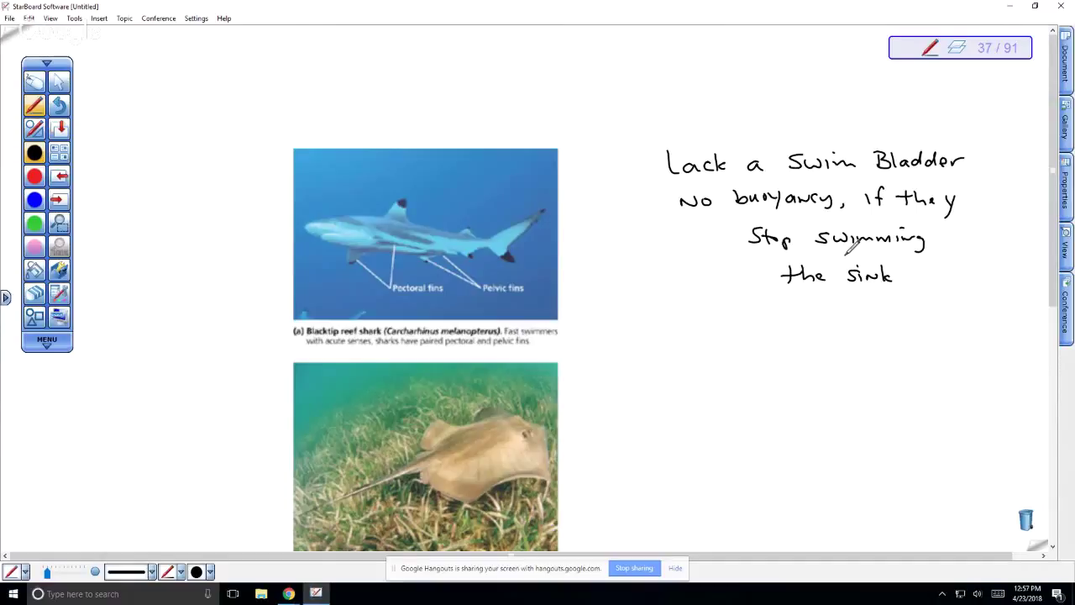
scroll(851, 243, down, 1)
- Leave the shark page and move two pages ahead to page 39, Osteichthyes
click(1042, 555)
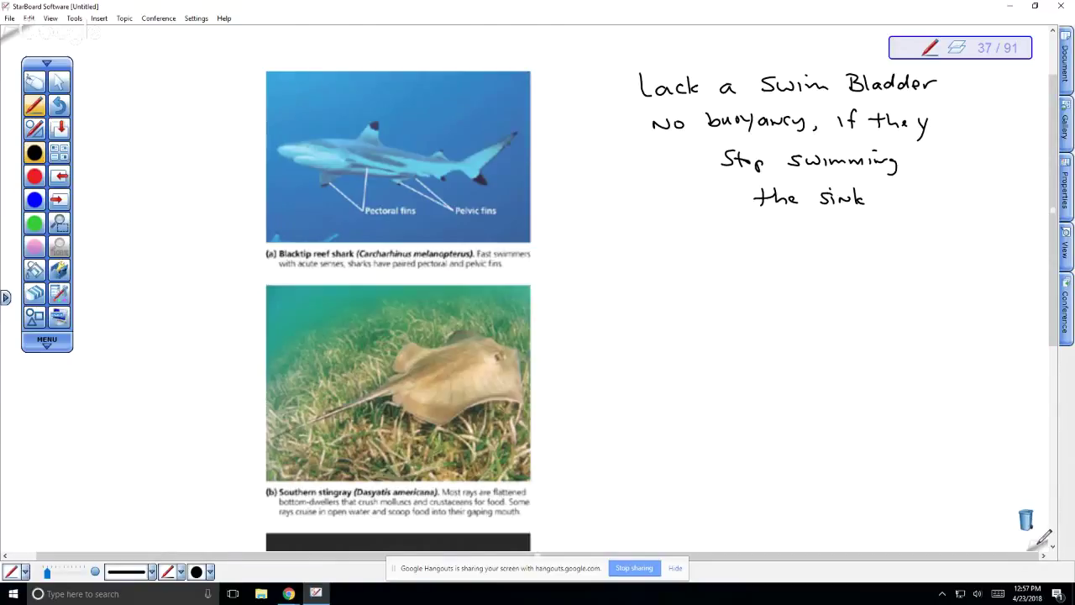
key(Page_Down)
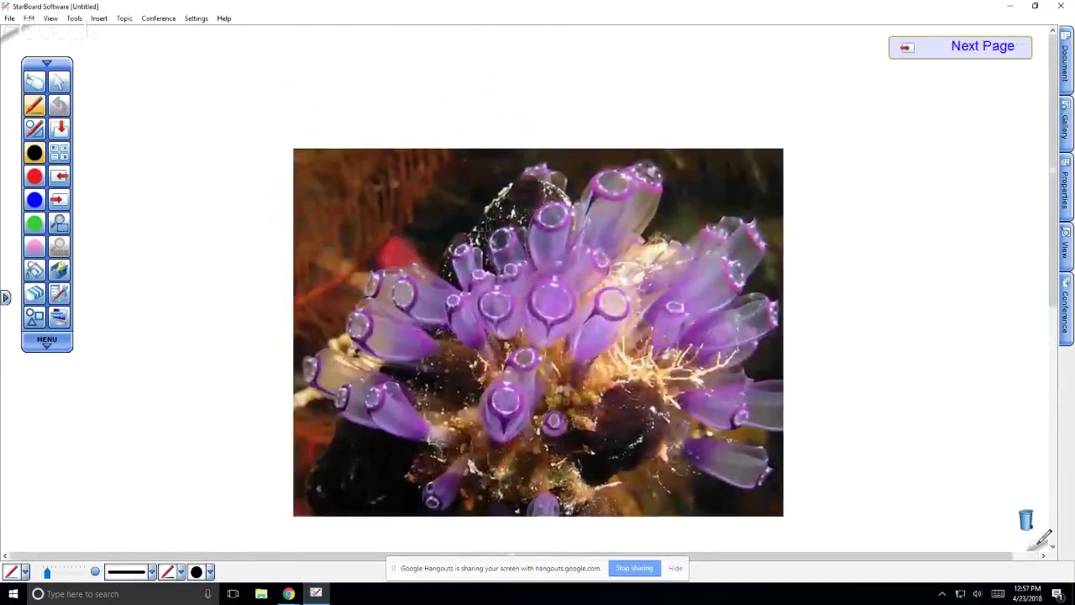
key(Page_Down)
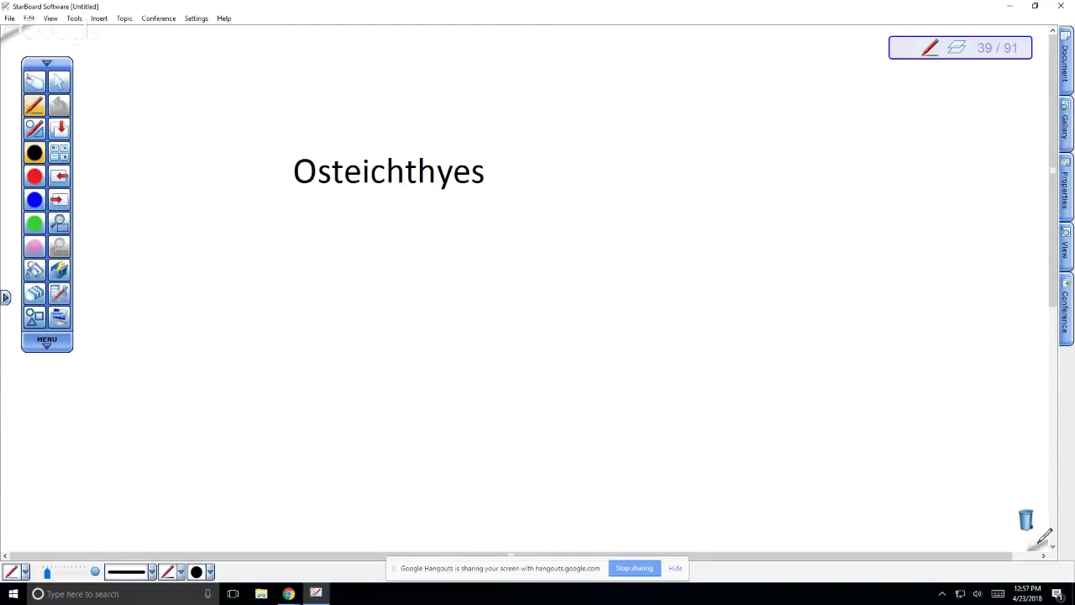
- Write 'bony fish' under Osteichthyes and underline 'ichthyes' with 'Fish' beneath it
mouse_move(298, 199)
mouse_down()
mouse_move(356, 217)
mouse_move(358, 228)
mouse_move(367, 220)
mouse_up()
drag(361, 214, 378, 218)
mouse_move(392, 206)
mouse_down()
mouse_move(403, 220)
mouse_move(385, 190)
mouse_move(450, 188)
mouse_move(477, 192)
mouse_move(476, 215)
mouse_up()
mouse_move(472, 200)
mouse_down()
mouse_move(491, 199)
mouse_move(484, 207)
mouse_up()
drag(491, 205, 496, 214)
drag(508, 199, 521, 216)
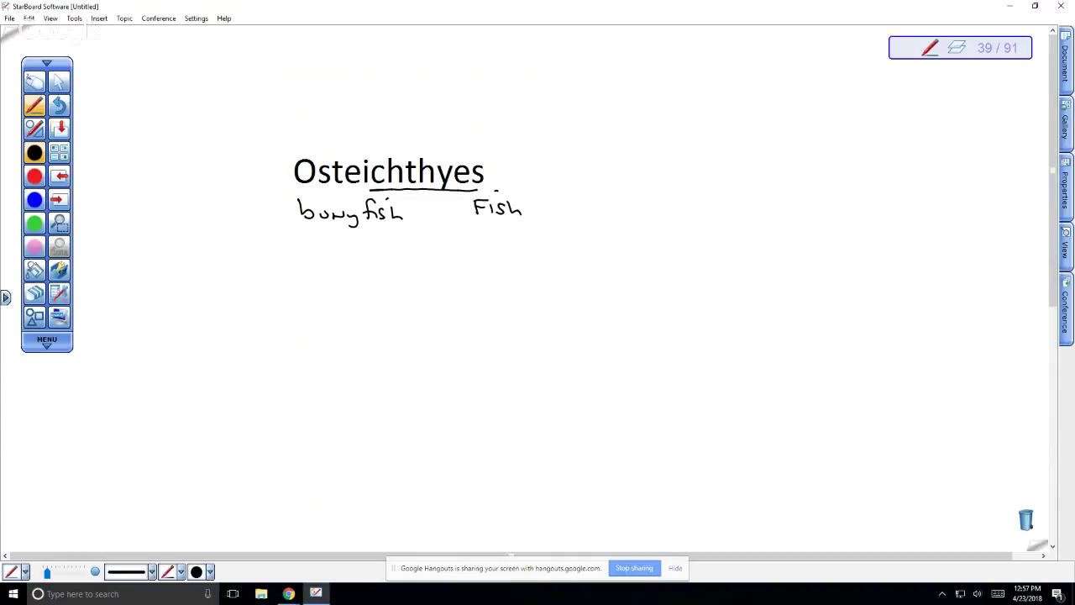
- Write 'Ichthyology -' to the right of the heading
drag(677, 200, 698, 200)
drag(677, 215, 729, 217)
drag(738, 201, 747, 215)
mouse_move(749, 208)
mouse_down()
mouse_move(761, 225)
mouse_move(779, 215)
mouse_up()
drag(786, 209, 796, 225)
drag(804, 213, 815, 223)
drag(835, 212, 861, 212)
- Complete the definition with 'Study of Fish' after the dash
drag(879, 198, 880, 213)
mouse_move(875, 205)
mouse_down()
mouse_move(897, 214)
mouse_move(907, 199)
mouse_up()
drag(908, 205, 947, 215)
mouse_move(905, 228)
mouse_down()
mouse_move(905, 242)
mouse_move(917, 231)
mouse_up()
drag(902, 236, 923, 243)
drag(931, 233, 927, 243)
drag(937, 230, 947, 244)
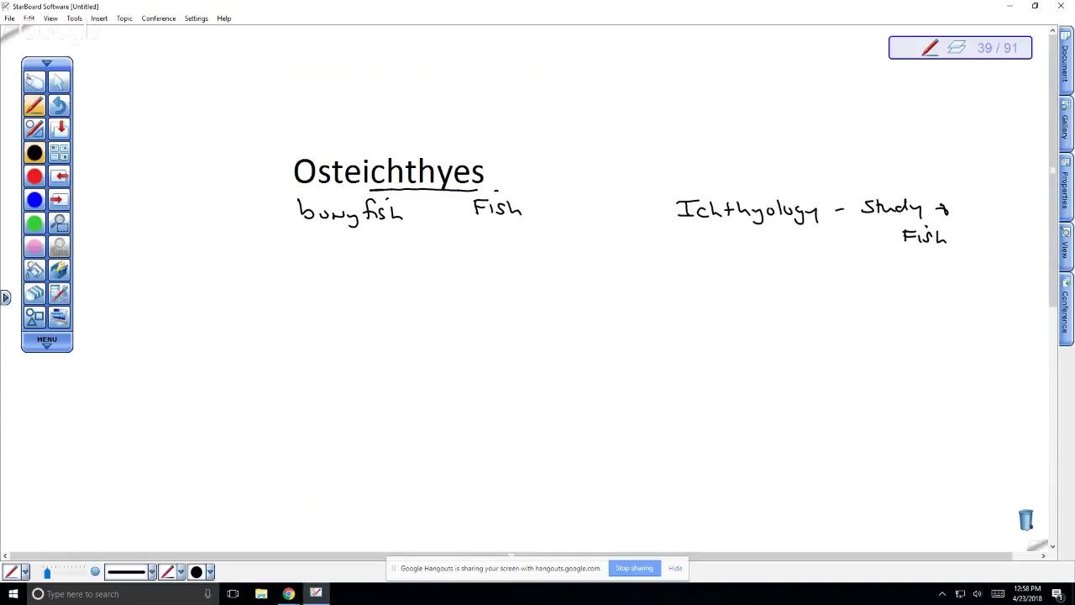
- Handwrite 'Salmon, Sturgeon,' on a new line below bonyfish
drag(291, 257, 284, 271)
drag(303, 263, 315, 269)
drag(326, 268, 358, 267)
drag(369, 265, 391, 267)
mouse_move(405, 252)
mouse_down()
mouse_move(408, 269)
mouse_move(430, 259)
mouse_up()
mouse_move(442, 259)
mouse_down()
mouse_move(431, 274)
mouse_move(455, 262)
mouse_up()
drag(465, 265, 480, 265)
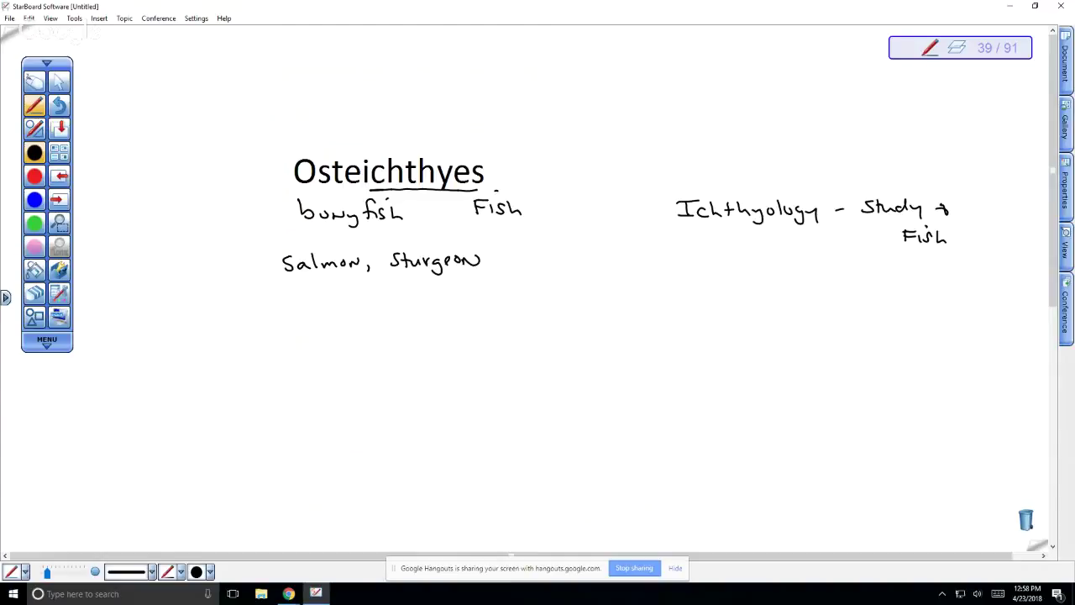
- Continue the list with 'TUNA, Halibut,'
mouse_move(495, 263)
mouse_down()
mouse_move(494, 274)
mouse_move(539, 254)
mouse_up()
mouse_move(539, 253)
mouse_down()
mouse_move(540, 265)
mouse_move(566, 254)
mouse_up()
drag(578, 255, 585, 266)
mouse_move(594, 266)
mouse_down()
mouse_move(592, 277)
mouse_move(621, 269)
mouse_up()
drag(630, 251, 630, 259)
drag(644, 259, 650, 265)
drag(654, 251, 662, 266)
mouse_move(669, 250)
mouse_down()
mouse_move(676, 265)
mouse_move(703, 265)
mouse_up()
drag(697, 255, 710, 254)
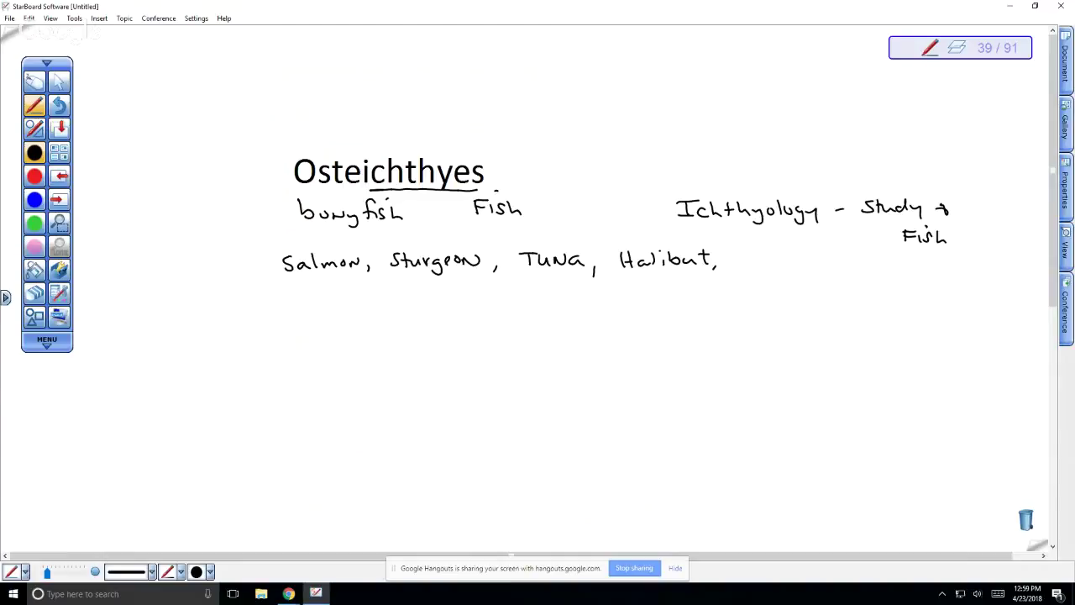
- Add 'trout, eels,' after Halibut in the fish list
drag(745, 250, 746, 269)
drag(738, 257, 779, 262)
drag(776, 261, 792, 267)
mouse_move(804, 264)
mouse_down()
mouse_move(801, 274)
mouse_move(851, 265)
mouse_up()
drag(866, 253, 860, 265)
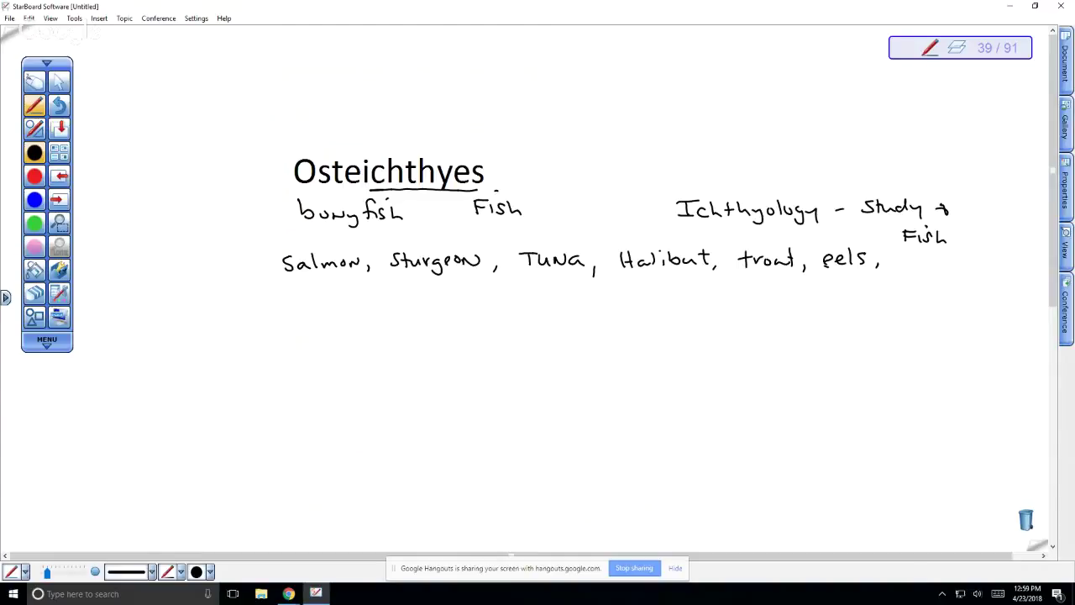
- Write 'Sea horse, pipefish' on a second line of the list
drag(318, 294, 317, 309)
mouse_move(332, 305)
mouse_down()
mouse_move(410, 296)
mouse_move(429, 314)
mouse_move(479, 309)
mouse_up()
mouse_move(485, 314)
mouse_down()
mouse_move(493, 302)
mouse_move(515, 308)
mouse_up()
drag(512, 299, 526, 308)
mouse_move(537, 294)
mouse_down()
mouse_move(532, 306)
mouse_move(554, 307)
mouse_up()
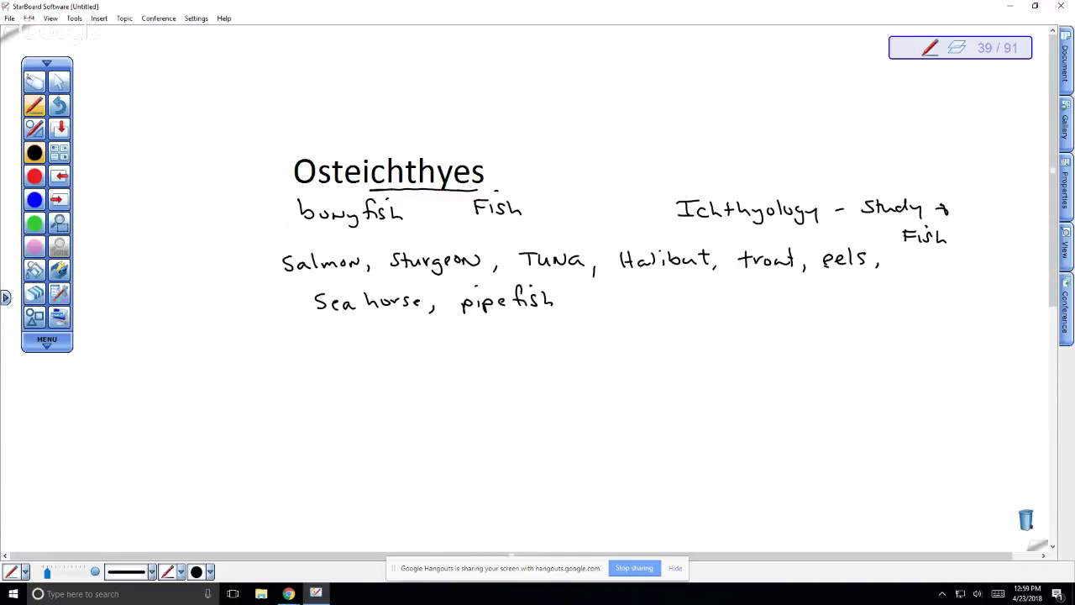
- Draw a vertical divider left of the list and label it 'Ray-finned Fish'
drag(253, 252, 259, 316)
mouse_move(123, 272)
mouse_down()
mouse_move(123, 292)
mouse_move(159, 276)
mouse_up()
drag(168, 265, 163, 289)
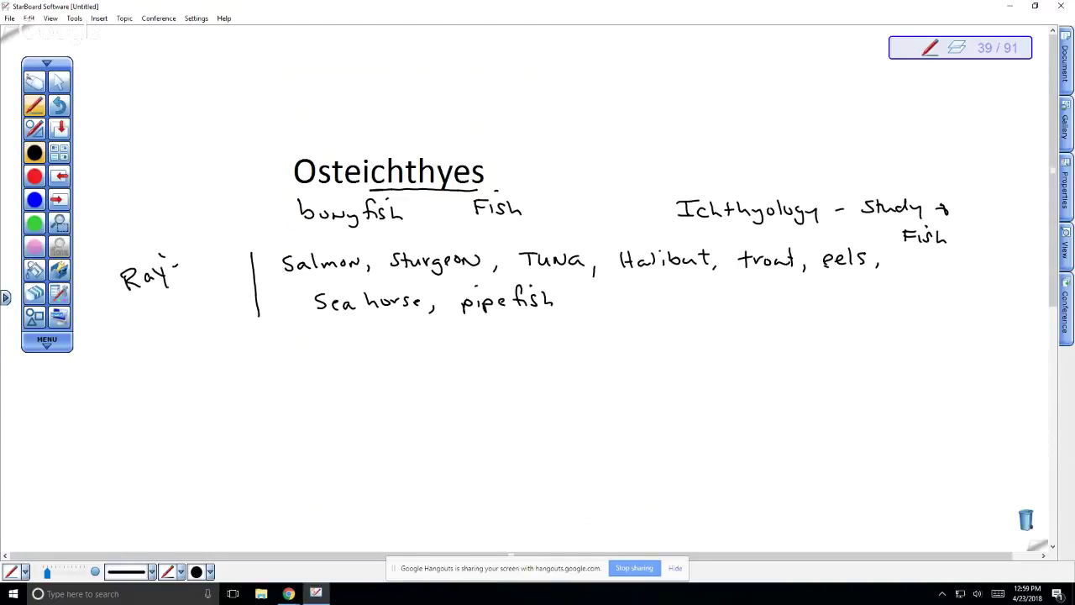
mouse_move(190, 244)
mouse_down()
mouse_move(197, 262)
mouse_move(246, 235)
mouse_up()
drag(161, 303, 173, 307)
drag(176, 304, 178, 312)
mouse_move(189, 299)
mouse_down()
mouse_move(183, 309)
mouse_move(205, 305)
mouse_up()
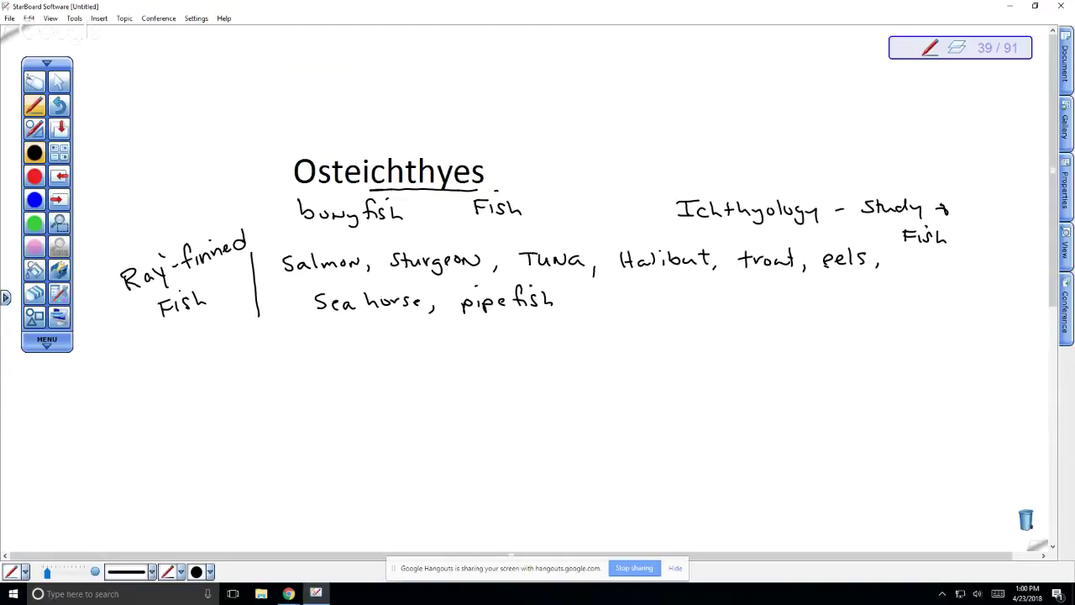
- Write the heading 'Lobe Fin Fish' below the list
mouse_move(267, 367)
mouse_down()
mouse_move(277, 392)
mouse_move(290, 381)
mouse_up()
drag(295, 373, 300, 390)
drag(313, 385, 340, 386)
drag(332, 377, 348, 382)
mouse_move(357, 377)
mouse_down()
mouse_move(356, 389)
mouse_move(420, 374)
mouse_up()
drag(409, 383, 422, 388)
mouse_move(439, 376)
mouse_down()
mouse_move(429, 388)
mouse_move(452, 388)
mouse_up()
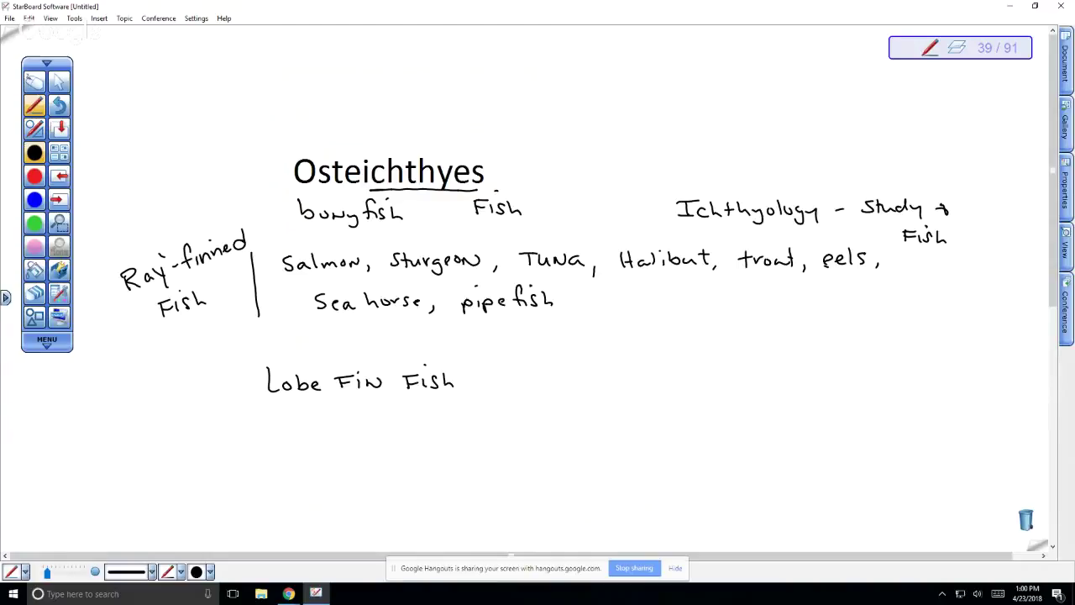
- Write 'Bones out into their FINS' under the Lobe Fin Fish heading
mouse_move(370, 413)
mouse_down()
mouse_move(370, 429)
mouse_move(422, 424)
mouse_up()
mouse_move(430, 413)
mouse_down()
mouse_move(426, 423)
mouse_move(486, 423)
mouse_up()
drag(477, 413, 490, 413)
drag(513, 412, 521, 421)
drag(521, 417, 581, 420)
drag(580, 405, 605, 420)
drag(611, 419, 643, 418)
drag(643, 404, 651, 410)
mouse_move(658, 409)
mouse_down()
mouse_move(675, 405)
mouse_move(679, 417)
mouse_up()
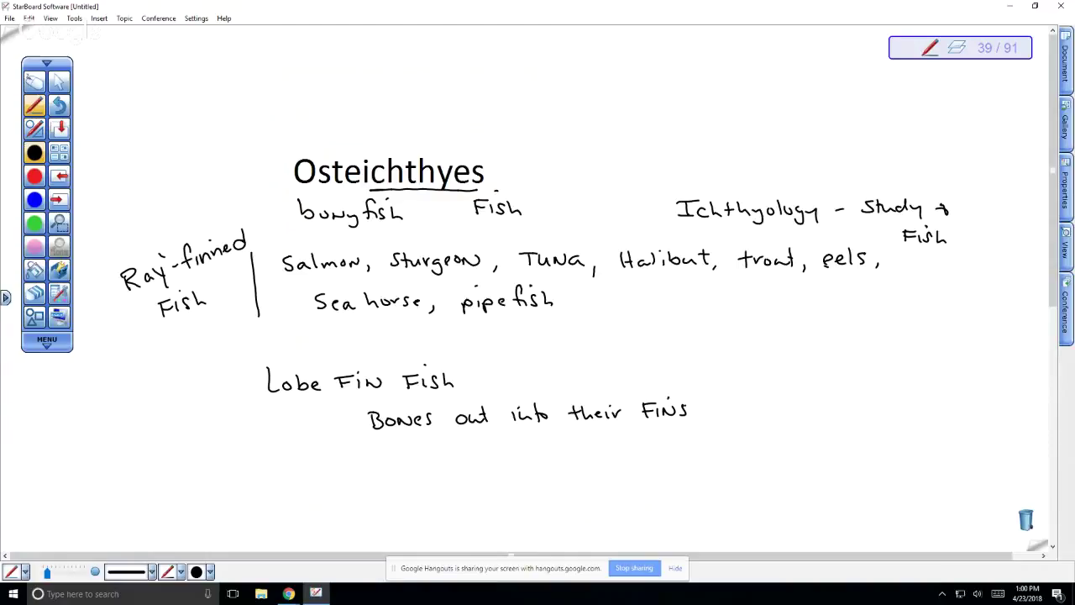
- Add 'walking catfish' after pipefish in the ray-finned list
mouse_move(613, 297)
mouse_down()
mouse_move(623, 307)
mouse_move(684, 304)
mouse_up()
mouse_move(694, 299)
mouse_down()
mouse_move(686, 318)
mouse_move(712, 304)
mouse_up()
drag(729, 295, 734, 304)
drag(726, 296, 750, 296)
drag(757, 294, 760, 299)
drag(769, 287, 773, 300)
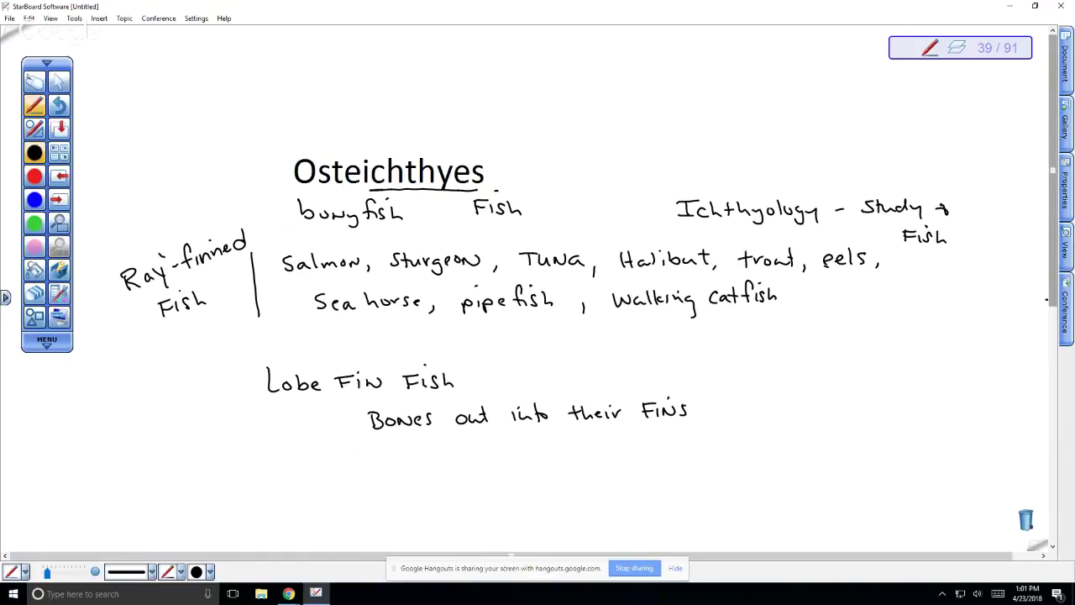
- Number the ray-finned and lobe-fin groups with circled 1 and 2
drag(106, 242, 103, 262)
mouse_move(91, 252)
mouse_down()
mouse_move(118, 253)
mouse_move(98, 242)
mouse_up()
drag(221, 376, 230, 388)
mouse_move(235, 367)
mouse_down()
mouse_move(237, 390)
mouse_move(224, 369)
mouse_up()
- Add a circled 3 with 'Lungfish' as the third group
scroll(538, 252, down, 3)
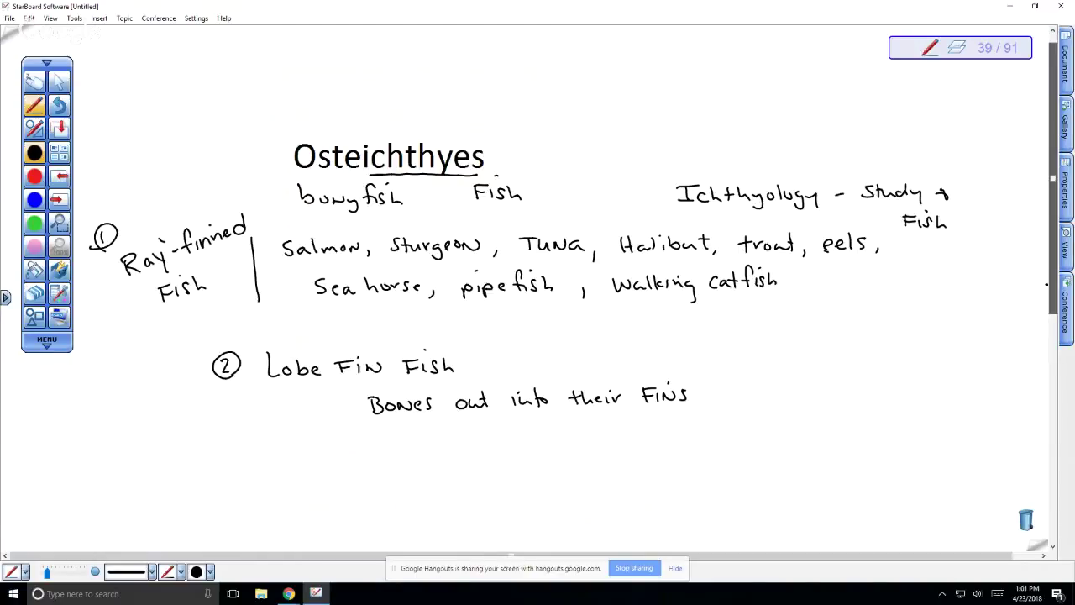
mouse_move(219, 409)
mouse_down()
mouse_move(220, 421)
mouse_move(220, 402)
mouse_up()
mouse_move(319, 402)
mouse_down()
mouse_move(328, 424)
mouse_move(361, 415)
mouse_move(382, 433)
mouse_up()
drag(405, 396, 397, 423)
drag(388, 414, 408, 421)
mouse_move(419, 412)
mouse_down()
mouse_move(410, 423)
mouse_move(438, 423)
mouse_up()
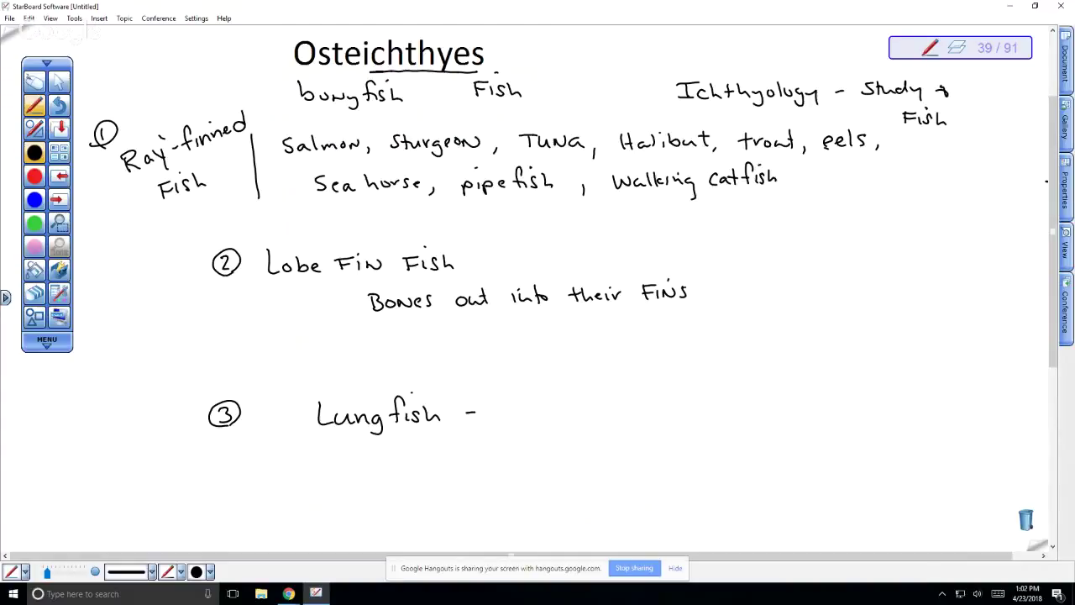
- Write '- Australia, Africa, South America' after Lungfish
drag(503, 422, 545, 422)
mouse_move(548, 422)
mouse_down()
mouse_move(556, 412)
mouse_move(575, 420)
mouse_up()
mouse_move(582, 412)
mouse_down()
mouse_move(634, 415)
mouse_move(644, 403)
mouse_move(680, 422)
mouse_move(711, 420)
mouse_up()
drag(729, 413, 744, 416)
mouse_move(749, 402)
mouse_down()
mouse_move(751, 420)
mouse_move(754, 411)
mouse_up()
mouse_move(755, 403)
mouse_down()
mouse_move(765, 420)
mouse_move(798, 411)
mouse_up()
mouse_move(801, 420)
mouse_down()
mouse_move(827, 411)
mouse_move(859, 422)
mouse_up()
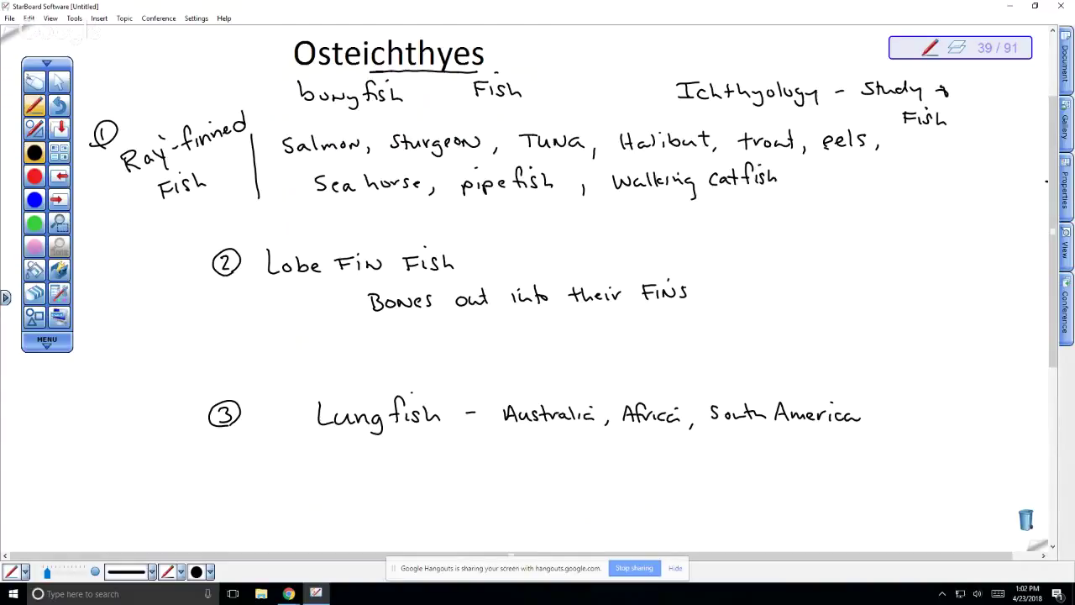
- Write the note that lungfish breathe air for extended periods of time
scroll(575, 230, down, 3)
mouse_move(404, 357)
mouse_down()
mouse_move(415, 363)
mouse_move(410, 375)
mouse_up()
mouse_move(422, 374)
mouse_down()
mouse_move(430, 365)
mouse_move(534, 376)
mouse_move(557, 365)
mouse_up()
drag(576, 371, 589, 375)
mouse_move(588, 366)
mouse_down()
mouse_move(638, 375)
mouse_move(663, 363)
mouse_move(663, 374)
mouse_up()
mouse_move(679, 366)
mouse_down()
mouse_move(680, 386)
mouse_move(689, 376)
mouse_up()
drag(687, 369, 732, 376)
mouse_move(740, 366)
mouse_down()
mouse_move(735, 376)
mouse_move(766, 368)
mouse_up()
drag(769, 368, 795, 374)
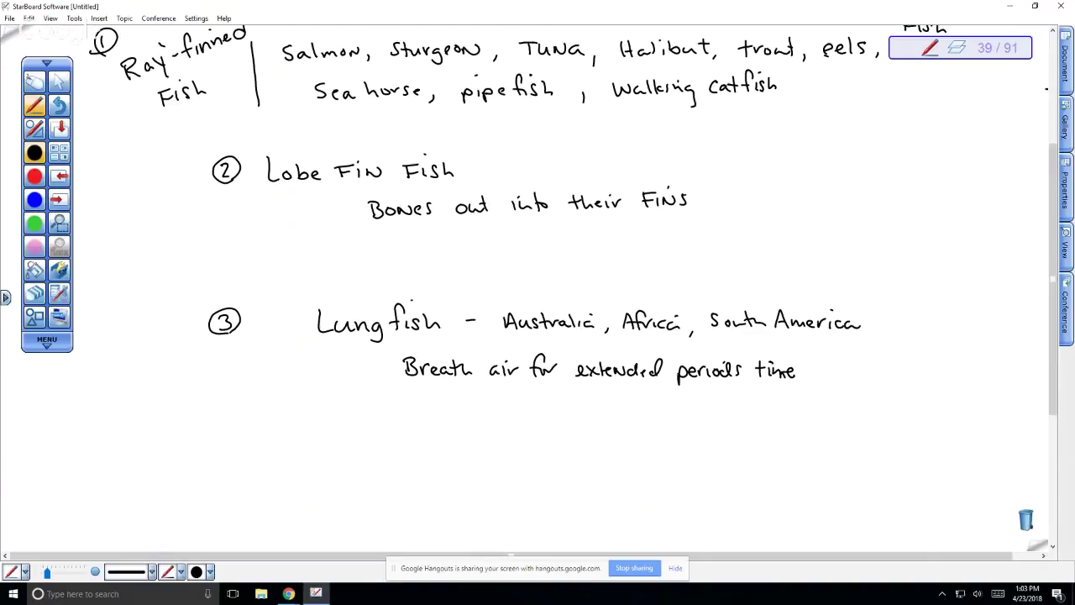
- Add dashes and write 'prevents death during' as a second lungfish point
mouse_move(375, 367)
mouse_down()
mouse_move(392, 367)
mouse_move(397, 398)
mouse_up()
mouse_move(420, 401)
mouse_down()
mouse_move(422, 420)
mouse_move(440, 401)
mouse_up()
drag(443, 407, 485, 408)
mouse_move(489, 393)
mouse_down()
mouse_move(490, 412)
mouse_move(495, 401)
mouse_up()
mouse_move(501, 401)
mouse_down()
mouse_move(497, 409)
mouse_move(559, 408)
mouse_up()
click(538, 408)
mouse_move(561, 395)
mouse_down()
mouse_move(564, 408)
mouse_move(601, 409)
mouse_up()
mouse_move(616, 399)
mouse_down()
mouse_move(630, 409)
mouse_move(638, 397)
mouse_up()
drag(642, 402, 667, 418)
- Finish the point with 'dehydration', then bring up the lungfish YouTube window in Chrome
drag(705, 388, 702, 406)
mouse_move(703, 401)
mouse_down()
mouse_move(694, 407)
mouse_move(715, 407)
mouse_up()
mouse_move(725, 388)
mouse_down()
mouse_move(722, 409)
mouse_move(732, 408)
mouse_up()
mouse_move(742, 402)
mouse_down()
mouse_move(738, 418)
mouse_move(772, 396)
mouse_move(776, 406)
mouse_up()
mouse_move(781, 388)
mouse_down()
mouse_move(780, 408)
mouse_move(788, 395)
mouse_up()
drag(789, 400, 789, 409)
drag(798, 399, 796, 402)
drag(804, 400, 816, 408)
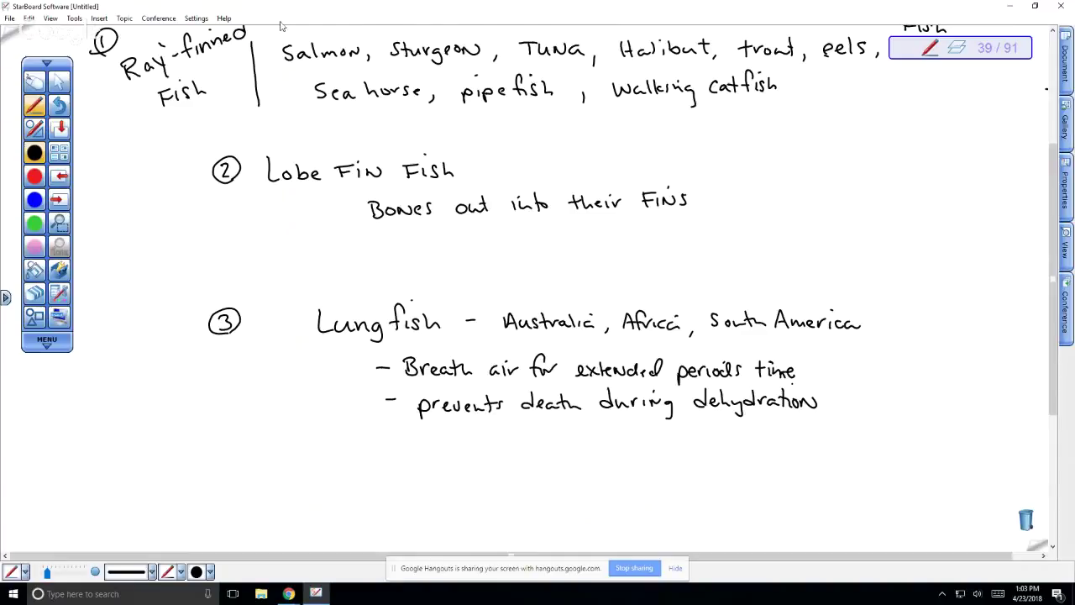
click(288, 592)
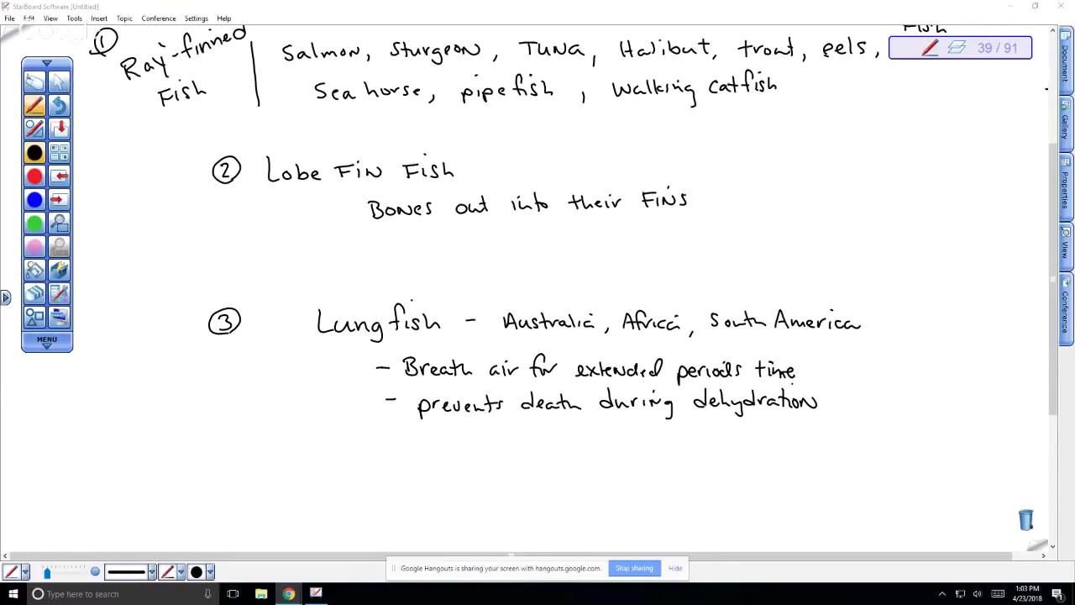
key(alt+Tab)
- Maximise the 'Fooled by Nature - Lungfish' video, make it full screen and play it
key(super+Up)
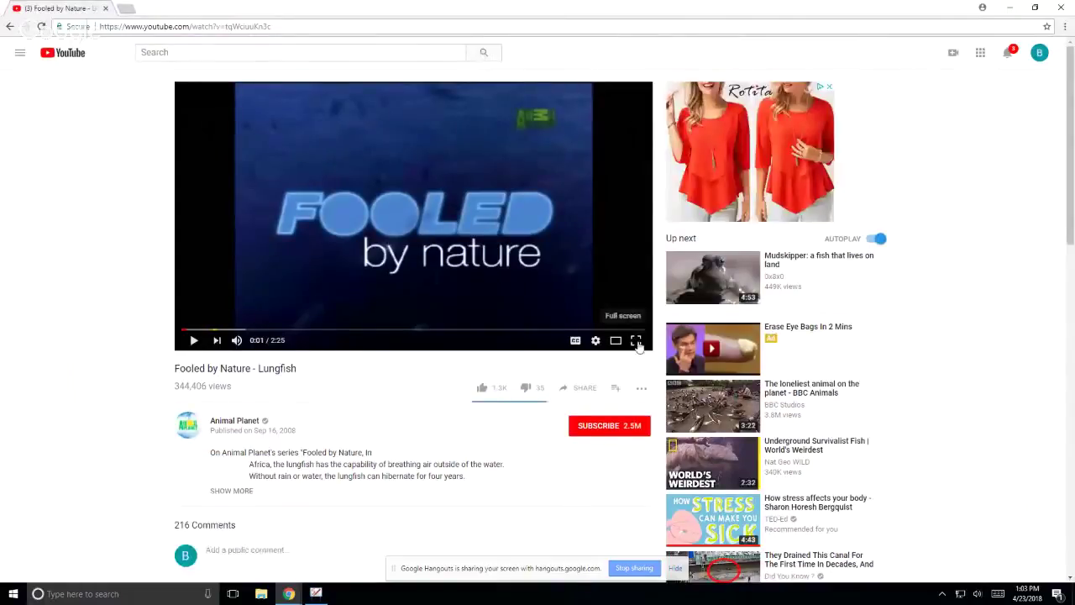
click(635, 340)
click(31, 590)
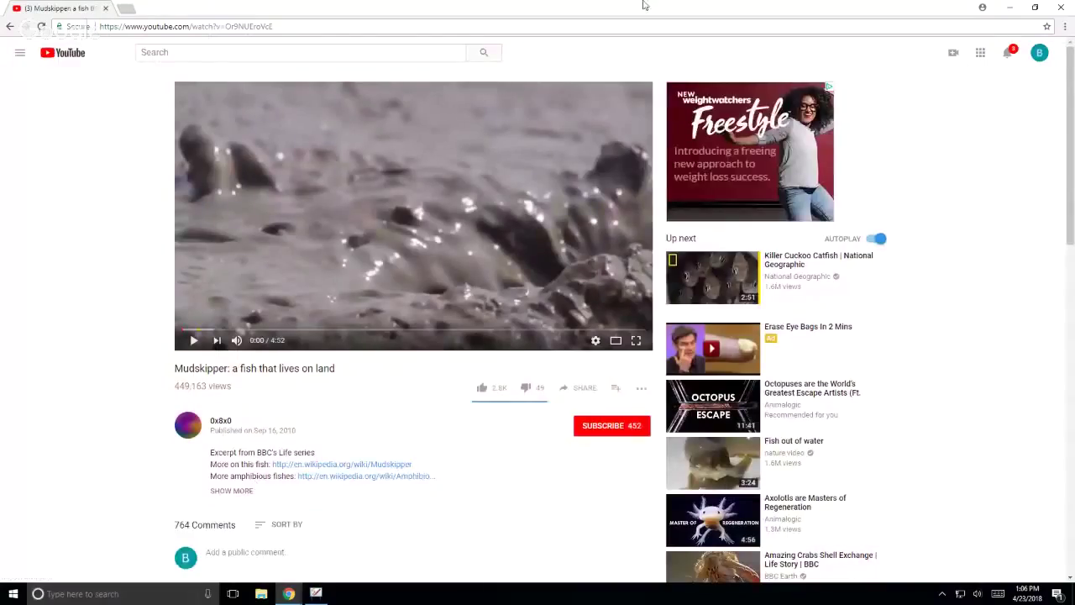
- Back on the whiteboard, handwrite 'All bony fish have a swim bladder' below the lungfish notes
click(106, 9)
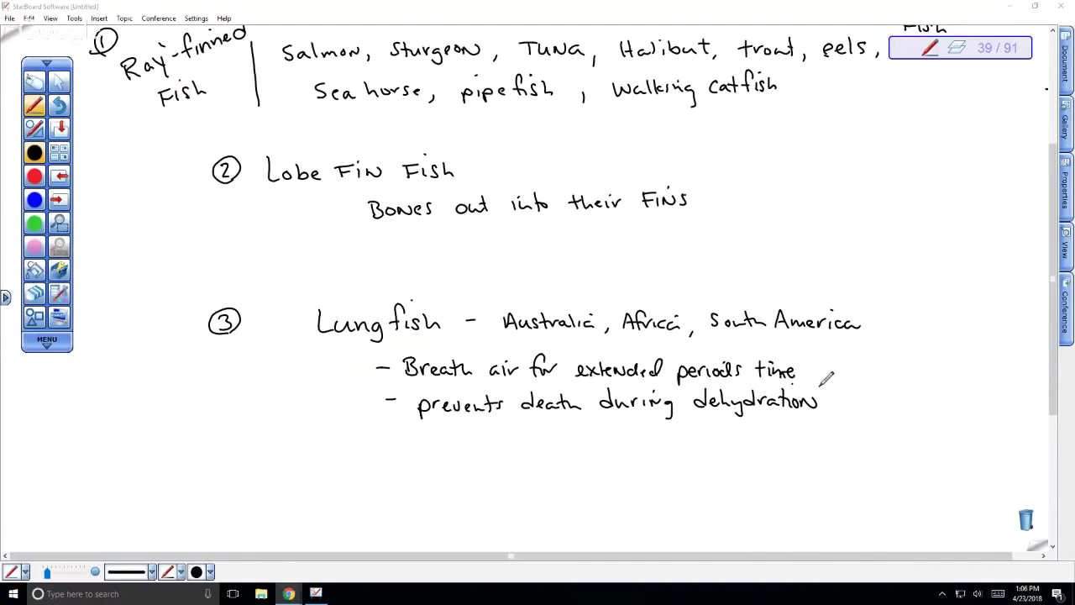
scroll(827, 380, down, 5)
mouse_move(258, 350)
mouse_down()
mouse_move(258, 368)
mouse_move(272, 370)
mouse_up()
drag(259, 361, 294, 366)
drag(326, 347, 334, 366)
drag(341, 360, 379, 383)
mouse_move(408, 339)
mouse_down()
mouse_move(395, 366)
mouse_move(408, 356)
mouse_up()
drag(410, 354, 455, 366)
drag(455, 359, 474, 366)
mouse_move(483, 358)
mouse_down()
mouse_move(554, 364)
mouse_move(623, 350)
mouse_move(679, 359)
mouse_up()
mouse_move(691, 353)
mouse_down()
mouse_move(685, 362)
mouse_move(698, 362)
mouse_up()
mouse_move(708, 353)
mouse_down()
mouse_move(702, 362)
mouse_move(712, 361)
mouse_up()
mouse_move(724, 353)
mouse_down()
mouse_move(727, 344)
mouse_move(723, 363)
mouse_up()
drag(733, 359, 759, 355)
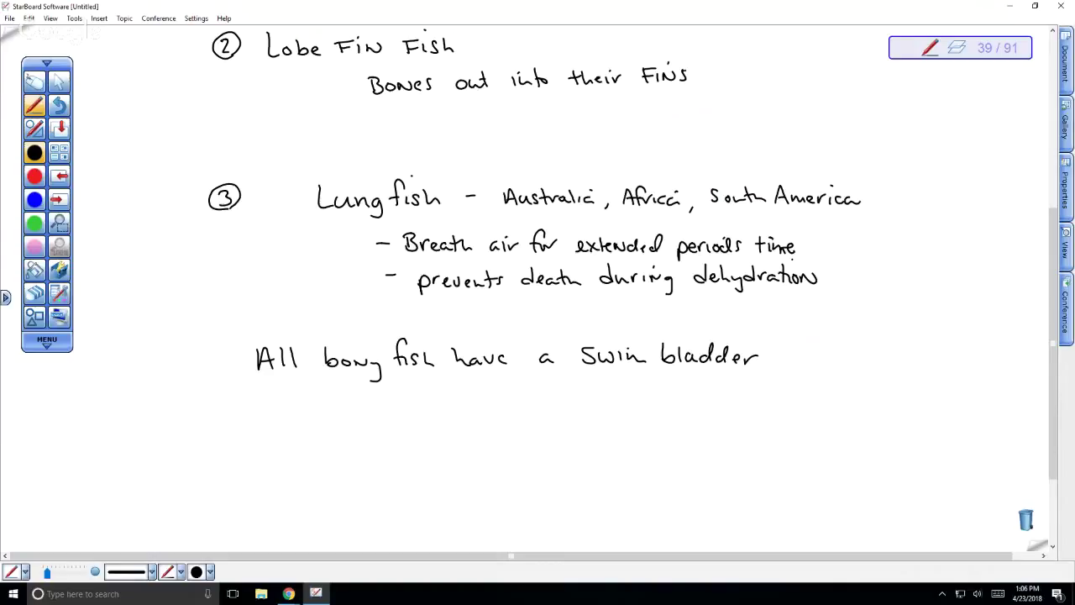
- Write 'outpocket of the pharynx' on the line beneath
drag(474, 392, 500, 400)
drag(492, 392, 503, 391)
drag(509, 390, 510, 398)
drag(517, 389, 531, 399)
drag(544, 383, 561, 398)
mouse_move(569, 385)
mouse_down()
mouse_move(571, 400)
mouse_move(604, 406)
mouse_up()
mouse_move(633, 382)
mouse_down()
mouse_move(633, 396)
mouse_move(643, 385)
mouse_move(650, 397)
mouse_up()
drag(651, 393, 699, 397)
mouse_move(700, 383)
mouse_down()
mouse_move(709, 400)
mouse_move(729, 389)
mouse_up()
mouse_move(732, 389)
mouse_down()
mouse_move(743, 402)
mouse_move(730, 408)
mouse_move(753, 398)
mouse_up()
drag(755, 388, 765, 399)
drag(764, 388, 755, 398)
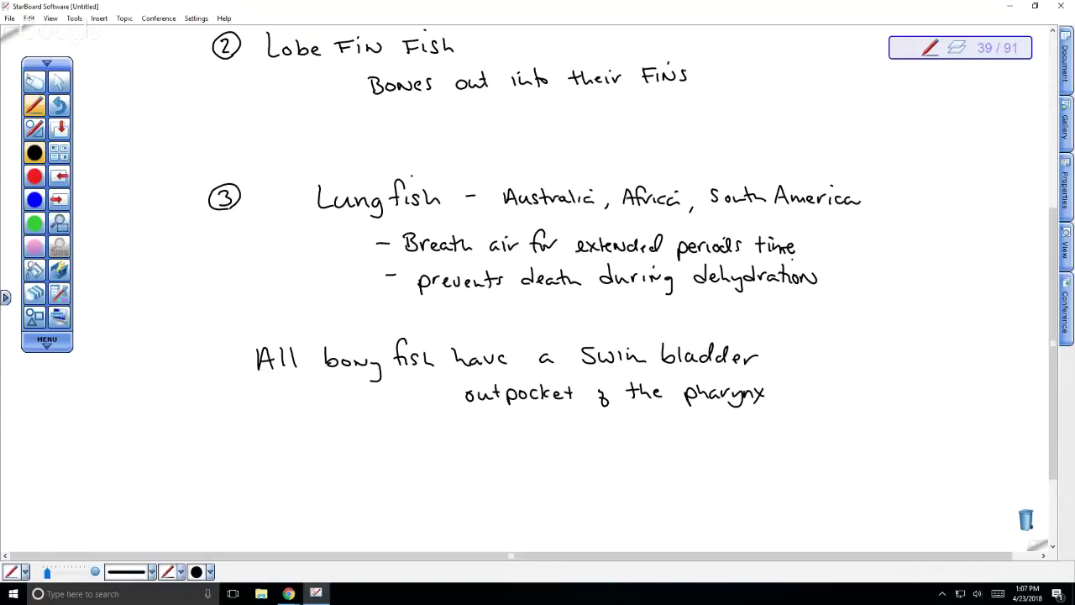
- Handwrite 'Lungfish have a modified swim bladder' on a new line below
drag(472, 426, 480, 445)
drag(482, 435, 515, 444)
drag(521, 437, 514, 452)
mouse_move(548, 420)
mouse_down()
mouse_move(541, 444)
mouse_move(550, 435)
mouse_up()
drag(553, 433, 559, 438)
mouse_move(565, 425)
mouse_down()
mouse_move(574, 442)
mouse_move(726, 438)
mouse_up()
drag(732, 431, 754, 440)
drag(761, 430, 762, 439)
mouse_move(772, 420)
mouse_down()
mouse_move(766, 440)
mouse_move(790, 435)
mouse_up()
mouse_move(796, 423)
mouse_down()
mouse_move(798, 440)
mouse_move(842, 430)
mouse_up()
mouse_move(846, 425)
mouse_down()
mouse_move(846, 436)
mouse_move(903, 435)
mouse_up()
drag(901, 427, 915, 434)
drag(917, 429, 929, 433)
drag(932, 432, 956, 432)
- Continue the sentence with 'that allows them to breathe air' on the next line
drag(544, 460, 544, 479)
drag(537, 469, 557, 477)
drag(558, 472, 595, 477)
mouse_move(598, 459)
mouse_down()
mouse_move(599, 477)
mouse_move(655, 477)
mouse_up()
mouse_move(662, 458)
mouse_down()
mouse_move(665, 476)
mouse_move(694, 472)
mouse_up()
mouse_move(712, 457)
mouse_down()
mouse_move(714, 475)
mouse_move(720, 464)
mouse_up()
drag(724, 456, 740, 472)
drag(751, 464, 813, 475)
drag(807, 465, 818, 465)
drag(822, 467, 840, 476)
drag(841, 467, 856, 473)
drag(852, 466, 862, 465)
mouse_move(862, 458)
mouse_down()
mouse_move(869, 473)
mouse_move(902, 474)
mouse_up()
mouse_move(906, 463)
mouse_down()
mouse_move(908, 474)
mouse_move(920, 465)
mouse_up()
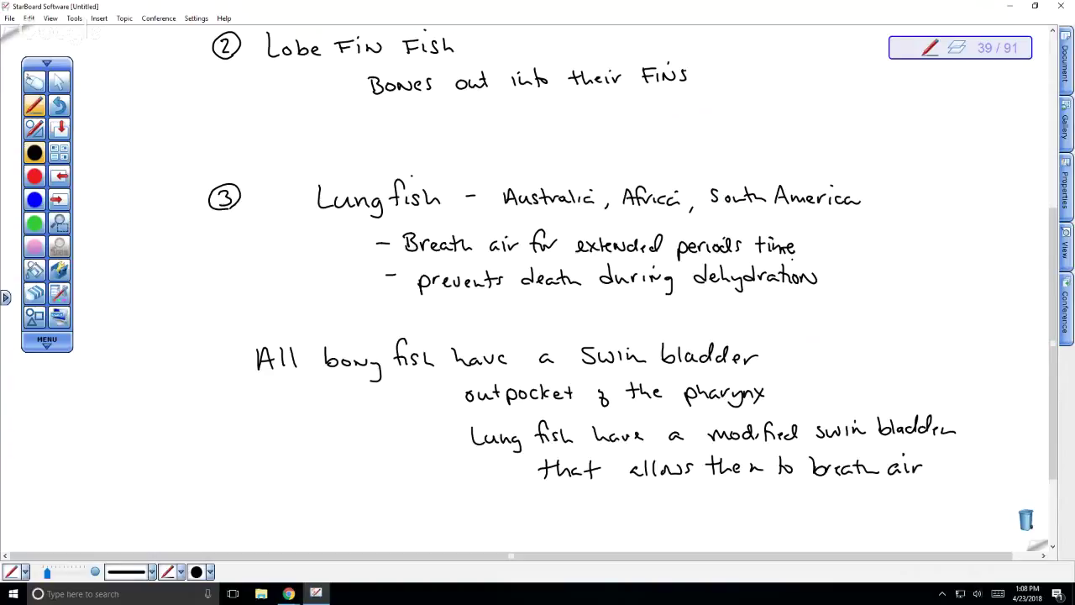
- Add '(buoyancy)' after 'swim bladder' in the earlier note
mouse_move(804, 337)
mouse_down()
mouse_move(794, 363)
mouse_move(826, 361)
mouse_up()
mouse_move(830, 351)
mouse_down()
mouse_move(860, 367)
mouse_move(899, 359)
mouse_up()
click(858, 354)
mouse_move(909, 349)
mouse_down()
mouse_move(904, 358)
mouse_move(925, 370)
mouse_up()
drag(939, 332, 940, 364)
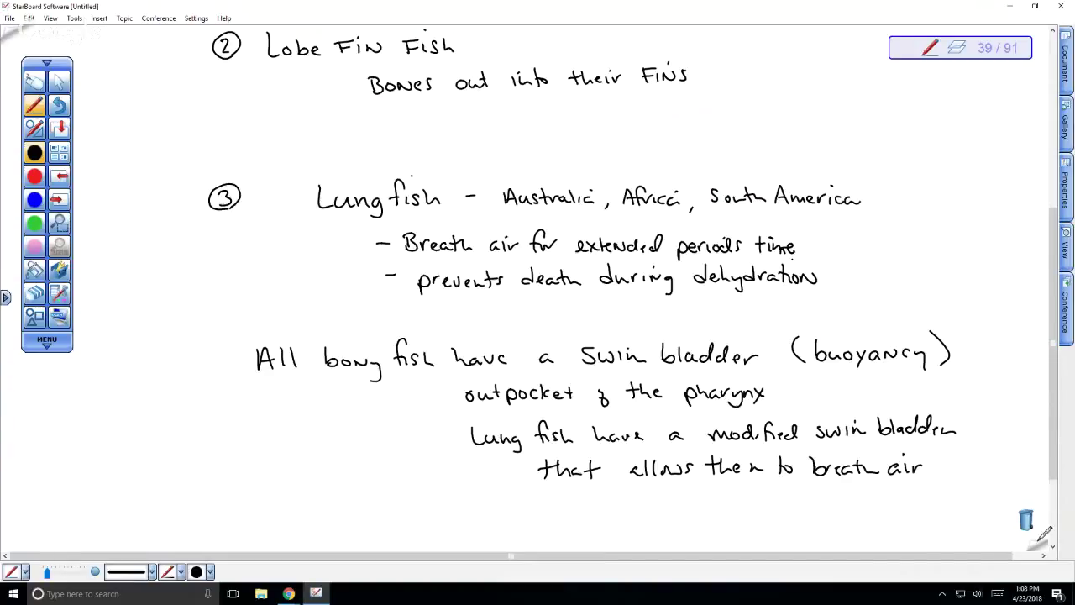
- Go to page 40 and circle the coelacanth's lower lobed fin
key(Page_Down)
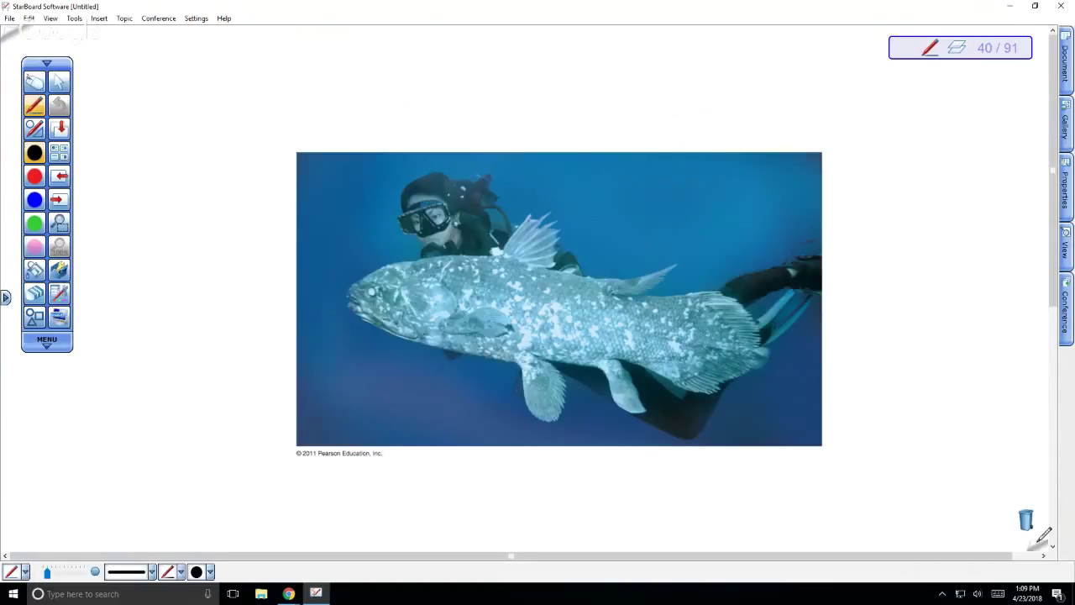
mouse_move(536, 346)
mouse_down()
mouse_move(505, 375)
mouse_move(544, 351)
mouse_up()
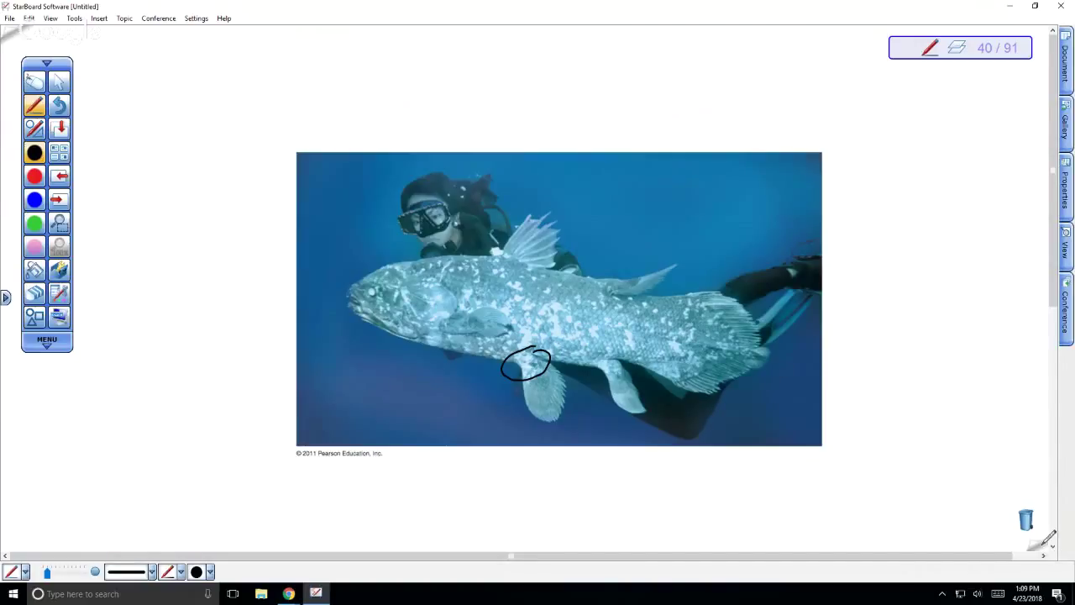
- On page 41, add '– 4 Limbed' after the Tetrapods title
key(Page_Down)
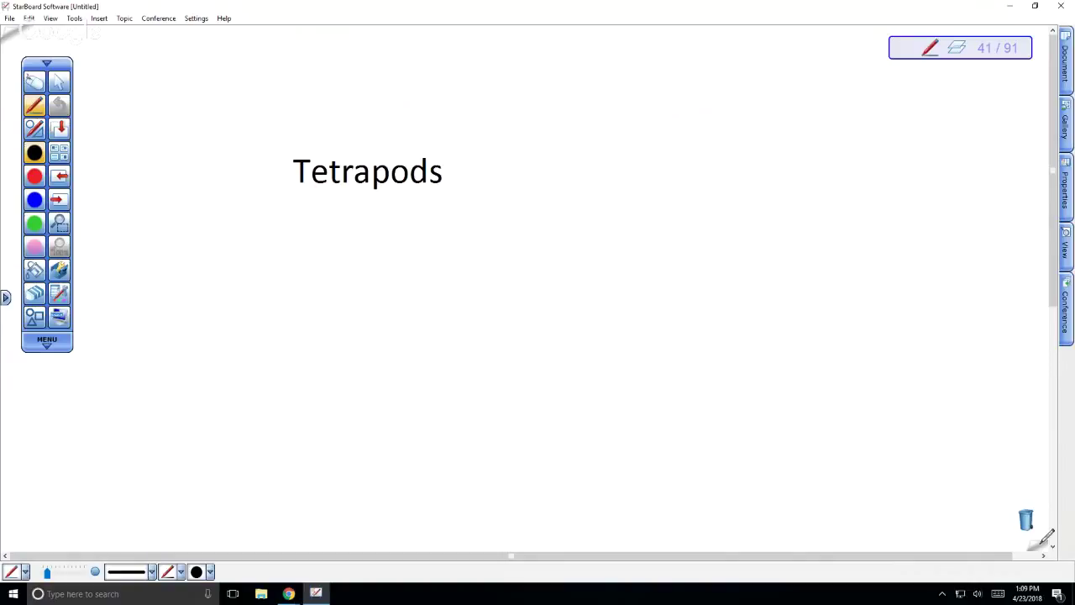
drag(482, 175, 549, 175)
mouse_move(546, 161)
mouse_down()
mouse_move(546, 185)
mouse_move(589, 180)
mouse_up()
mouse_move(593, 172)
mouse_down()
mouse_move(592, 182)
mouse_move(663, 179)
mouse_up()
drag(673, 176, 669, 180)
drag(677, 161, 679, 183)
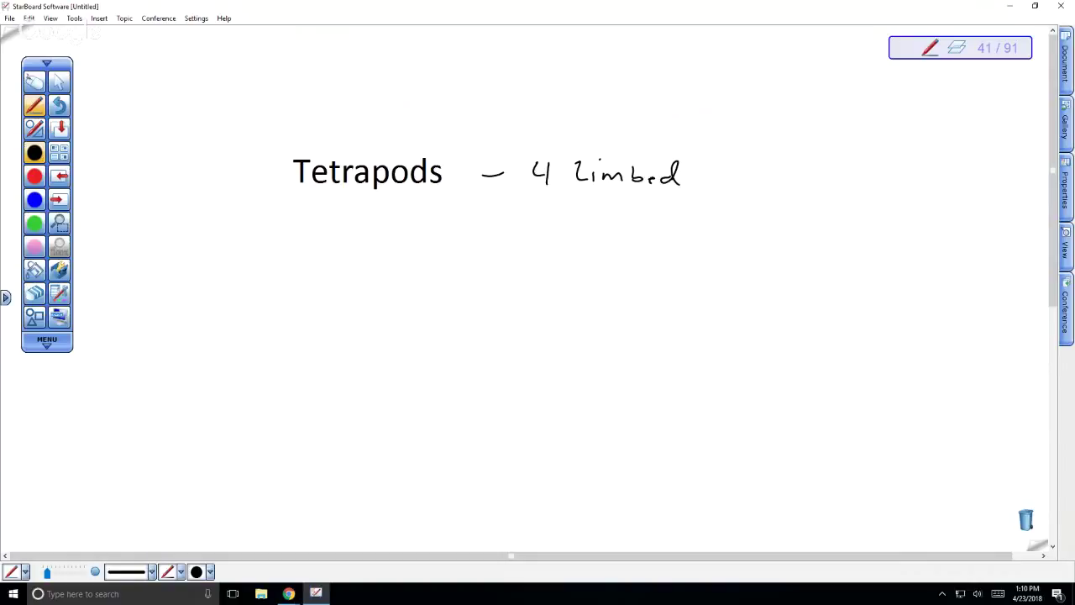
- Start a new line below the title with the letters 'Evolu'
mouse_move(326, 225)
mouse_down()
mouse_move(327, 240)
mouse_move(339, 225)
mouse_up()
drag(325, 234, 336, 234)
drag(327, 240, 358, 233)
mouse_move(367, 226)
mouse_down()
mouse_move(368, 242)
mouse_move(379, 240)
mouse_up()
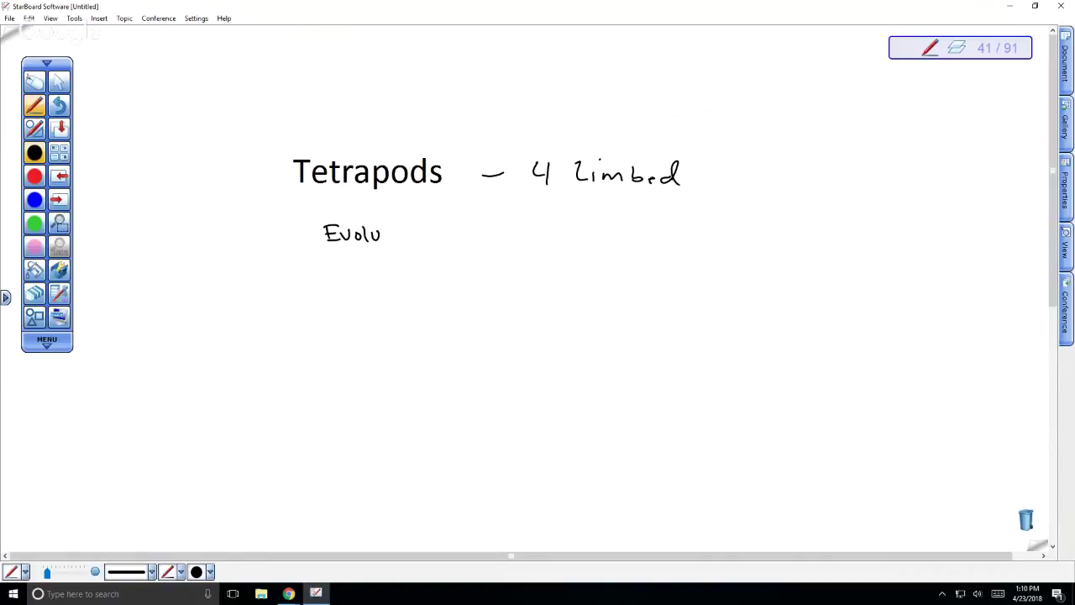